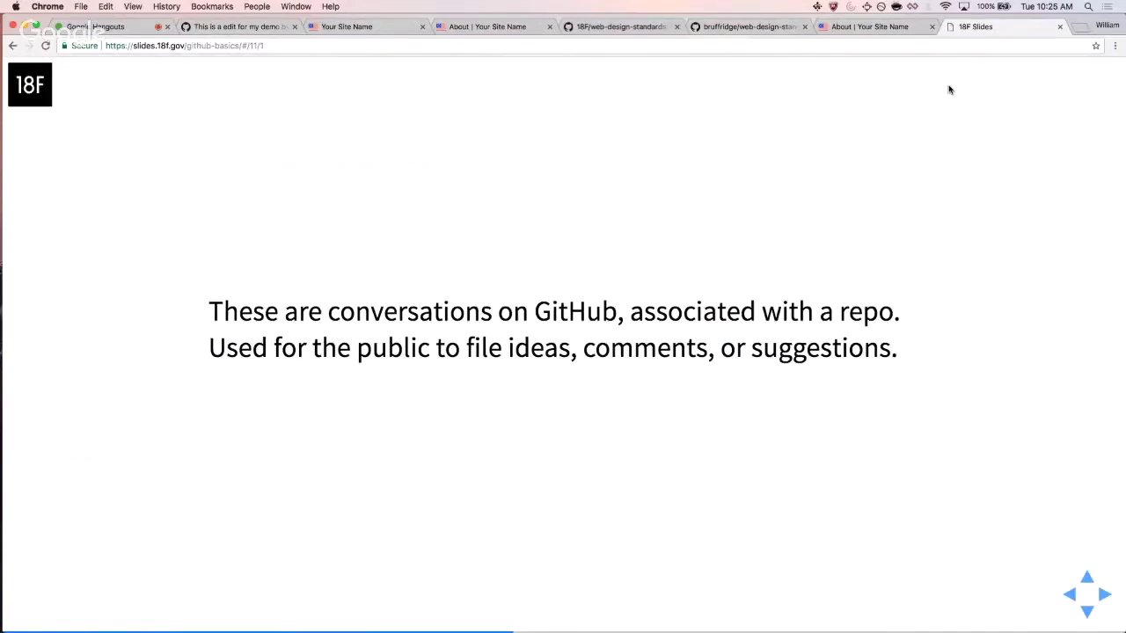
- Advance the slides to the example issues page and open the linked 18F/hourofcode issues list in a new tab
{"action": "key", "text": "Down"}
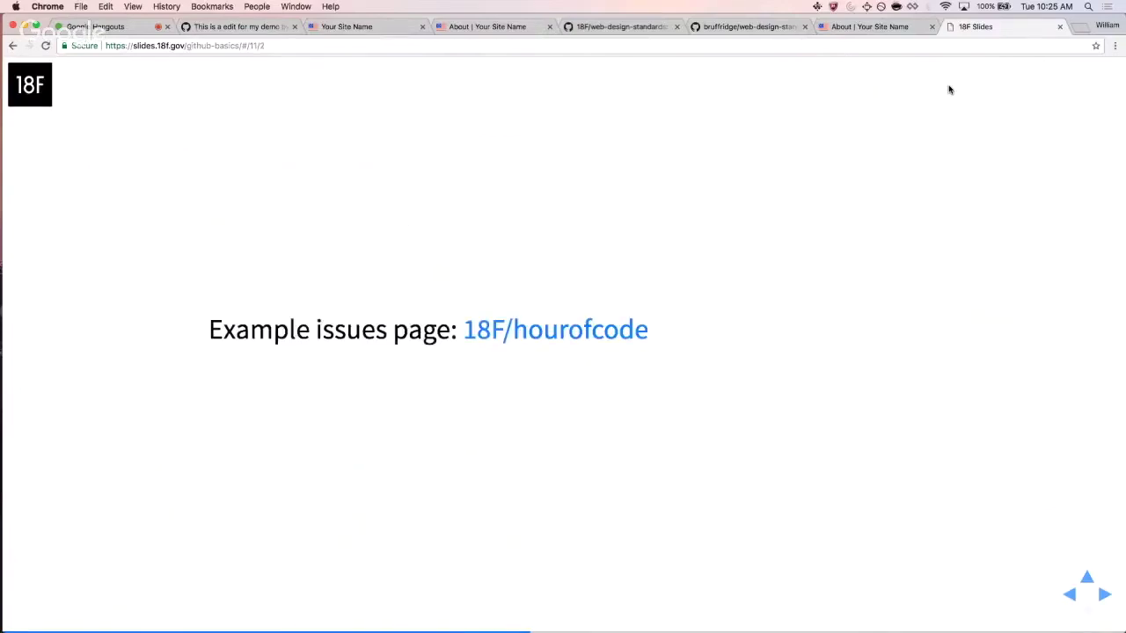
{"action": "left_click", "coordinate": [566, 340], "text": "super"}
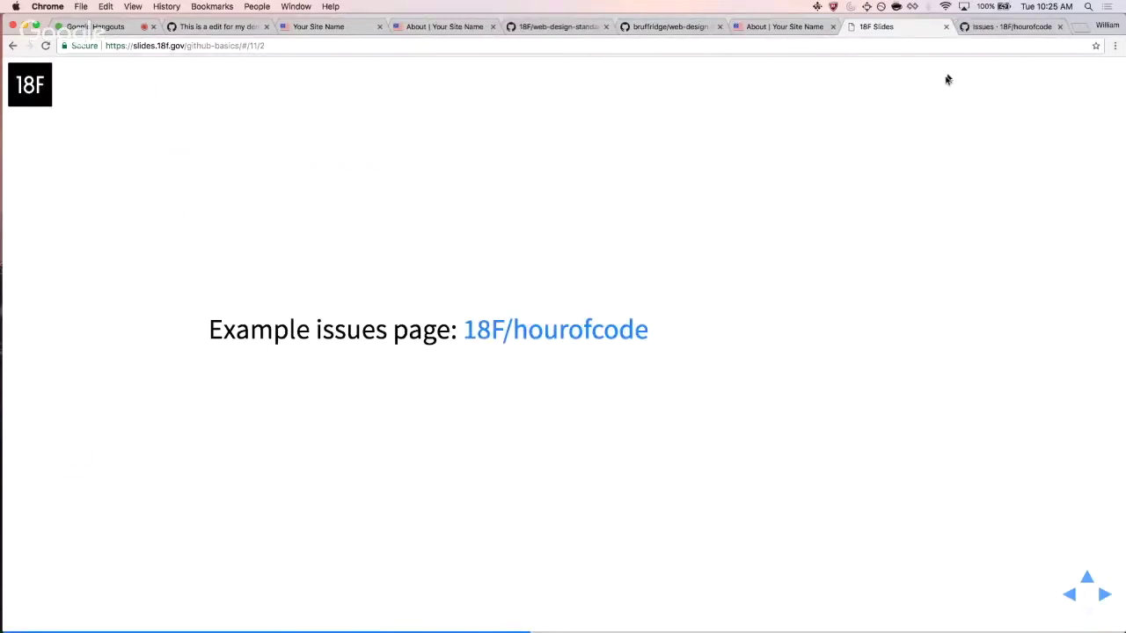
{"action": "left_click", "coordinate": [989, 32]}
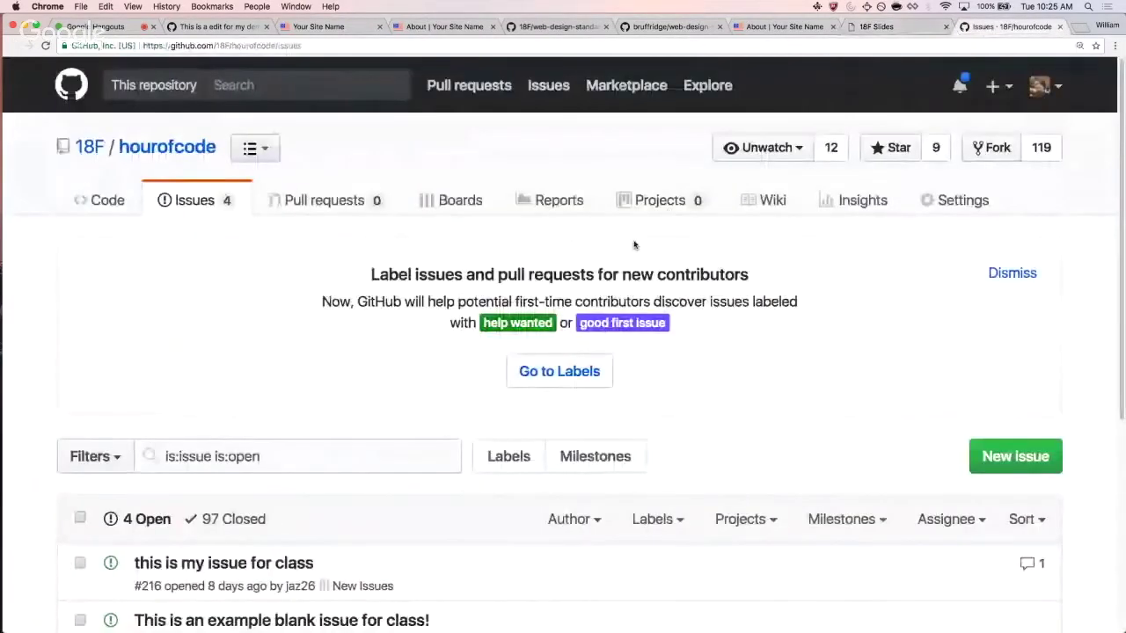
{"action": "scroll", "coordinate": [637, 242], "scroll_direction": "down", "scroll_amount": 2}
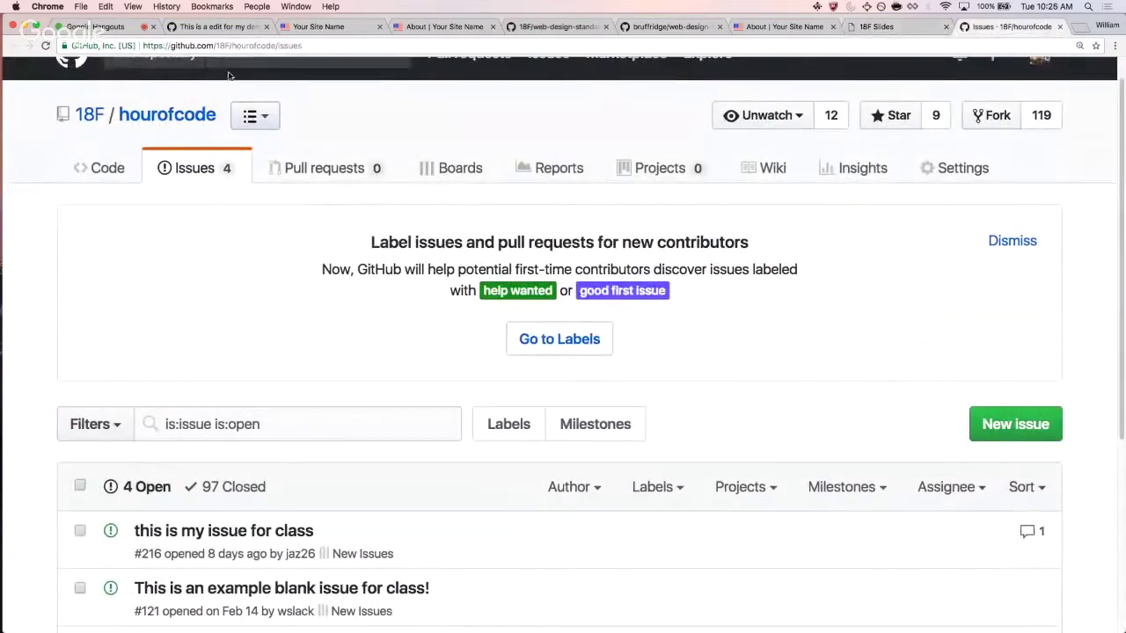
- View the hourofcode repository's main page and return to its list of open issues
{"action": "left_click_drag", "start_coordinate": [213, 47], "coordinate": [265, 46]}
{"action": "left_click", "coordinate": [188, 112]}
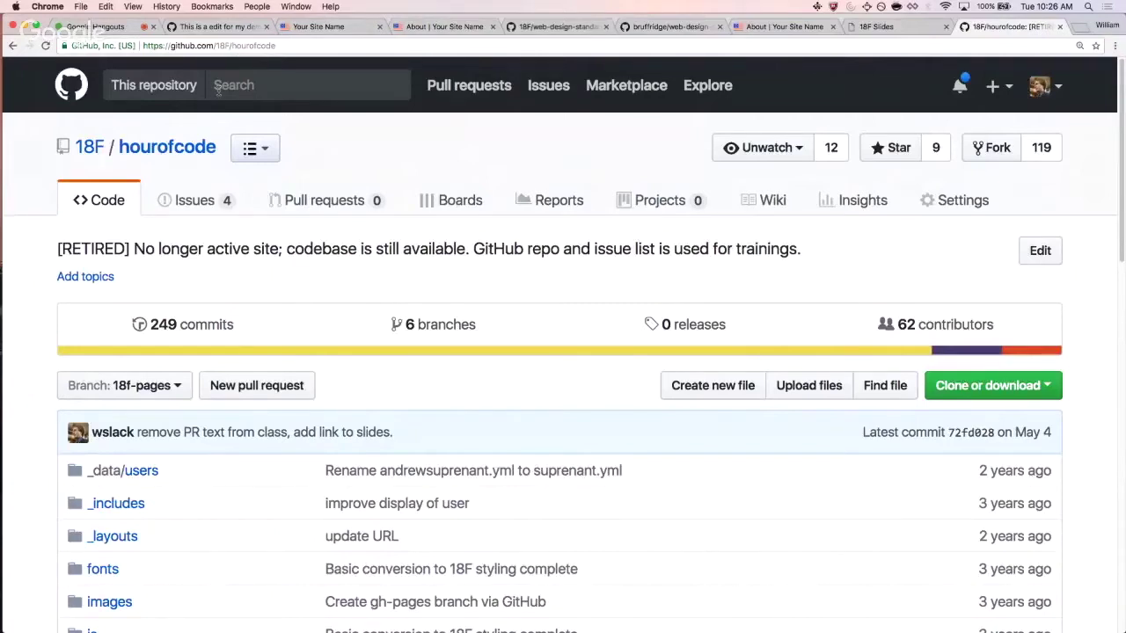
{"action": "left_click", "coordinate": [224, 200]}
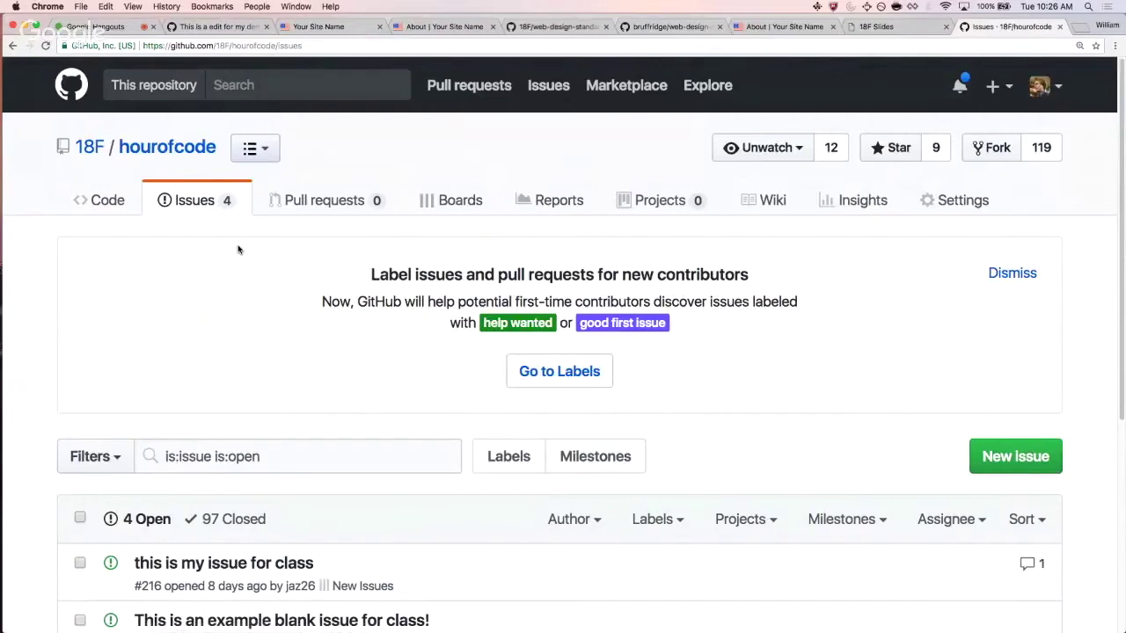
{"action": "scroll", "coordinate": [239, 253], "scroll_direction": "down", "scroll_amount": 2}
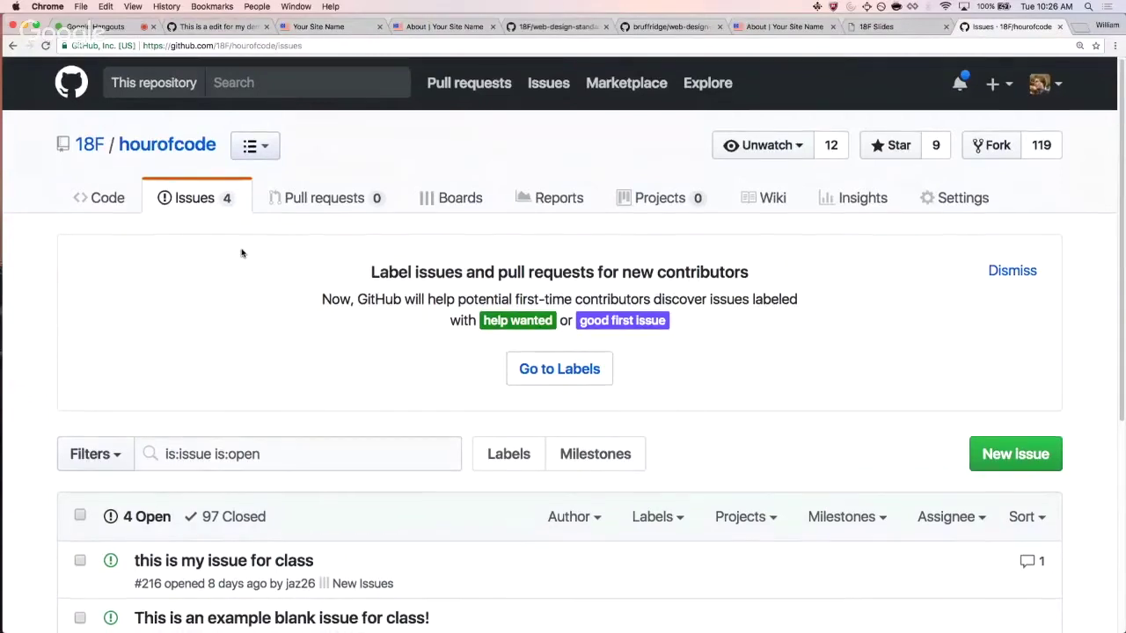
{"action": "scroll", "coordinate": [243, 255], "scroll_direction": "down", "scroll_amount": 3}
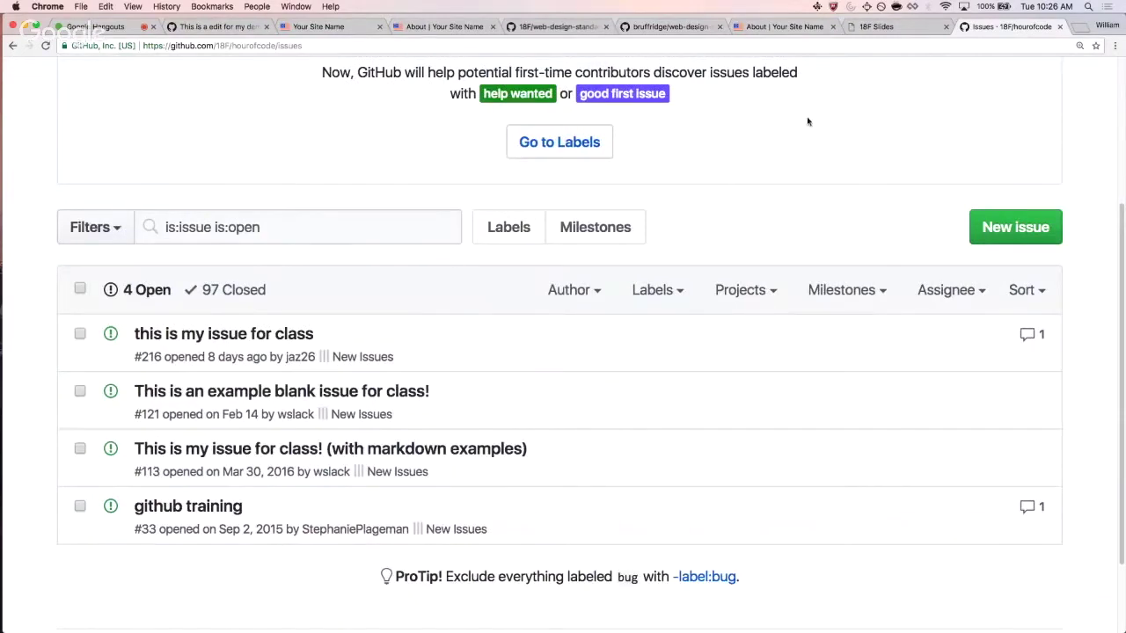
{"action": "left_click", "coordinate": [875, 26]}
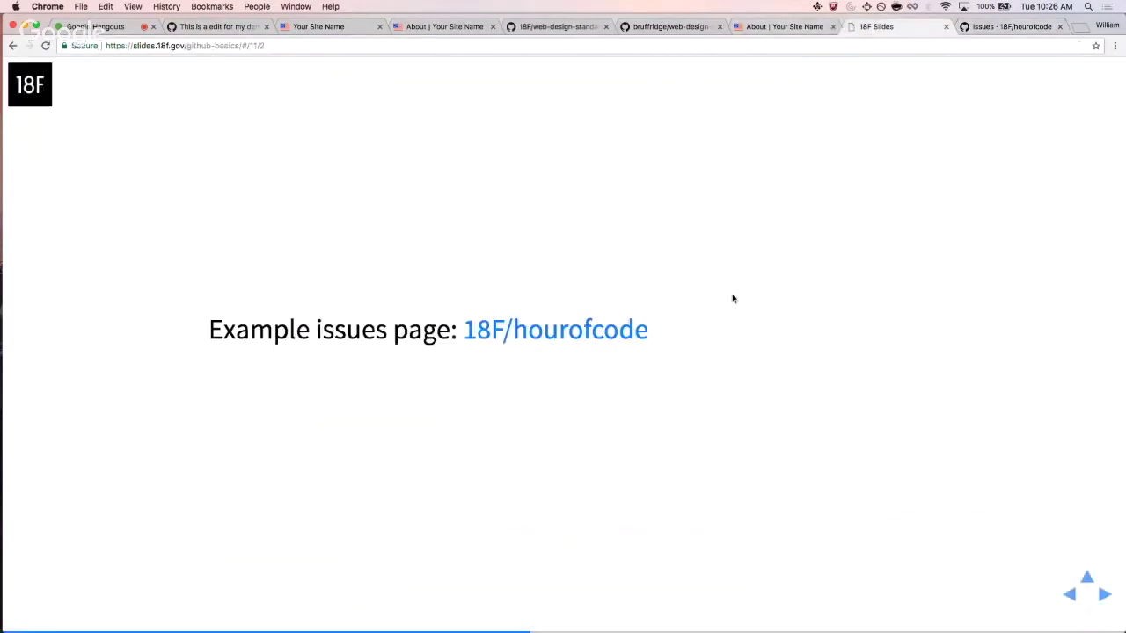
{"action": "left_click", "coordinate": [1011, 26]}
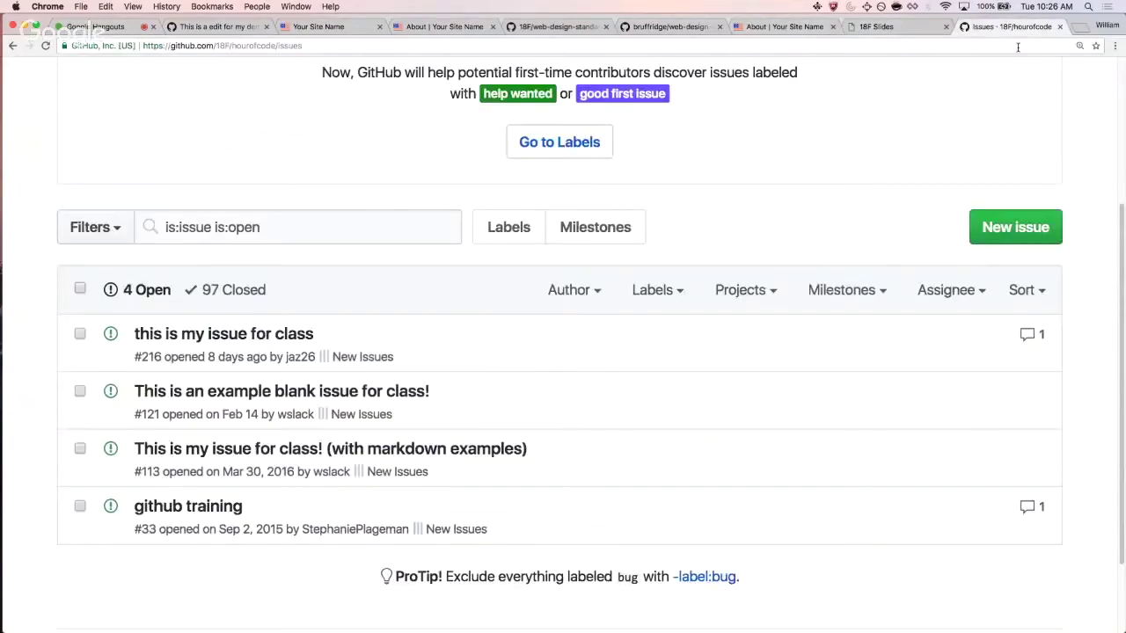
{"action": "scroll", "coordinate": [877, 231], "scroll_direction": "up", "scroll_amount": 2}
{"action": "scroll", "coordinate": [876, 233], "scroll_direction": "up", "scroll_amount": 4}
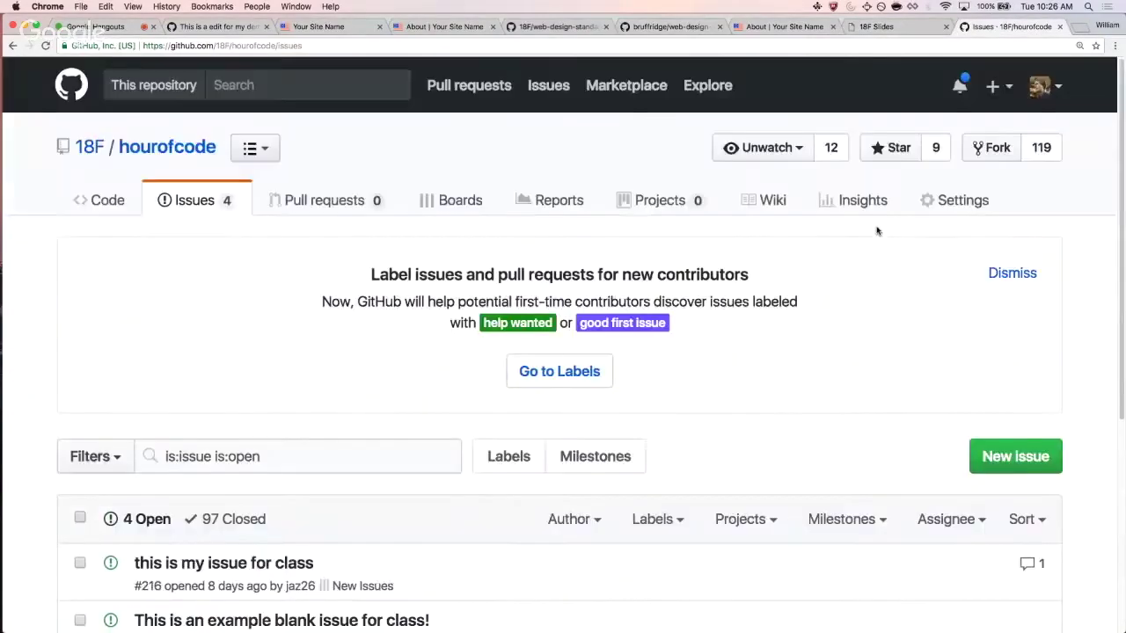
- Start a new issue in the hourofcode repository and title it "This is my issue for class!"
{"action": "left_click", "coordinate": [1023, 457]}
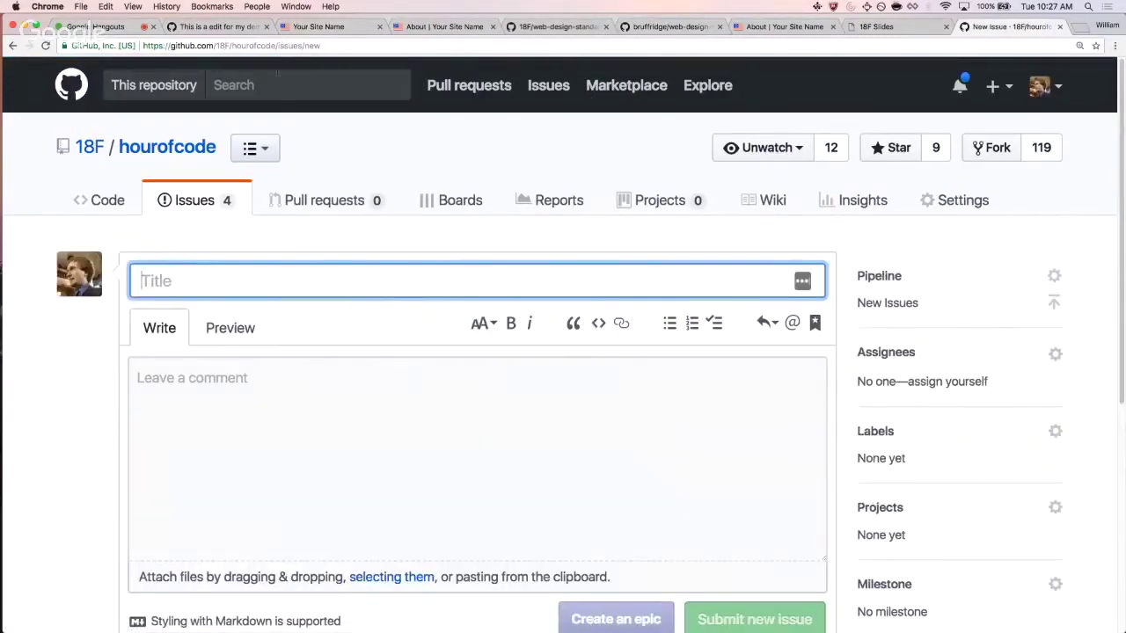
{"action": "type", "text": "This is my"}
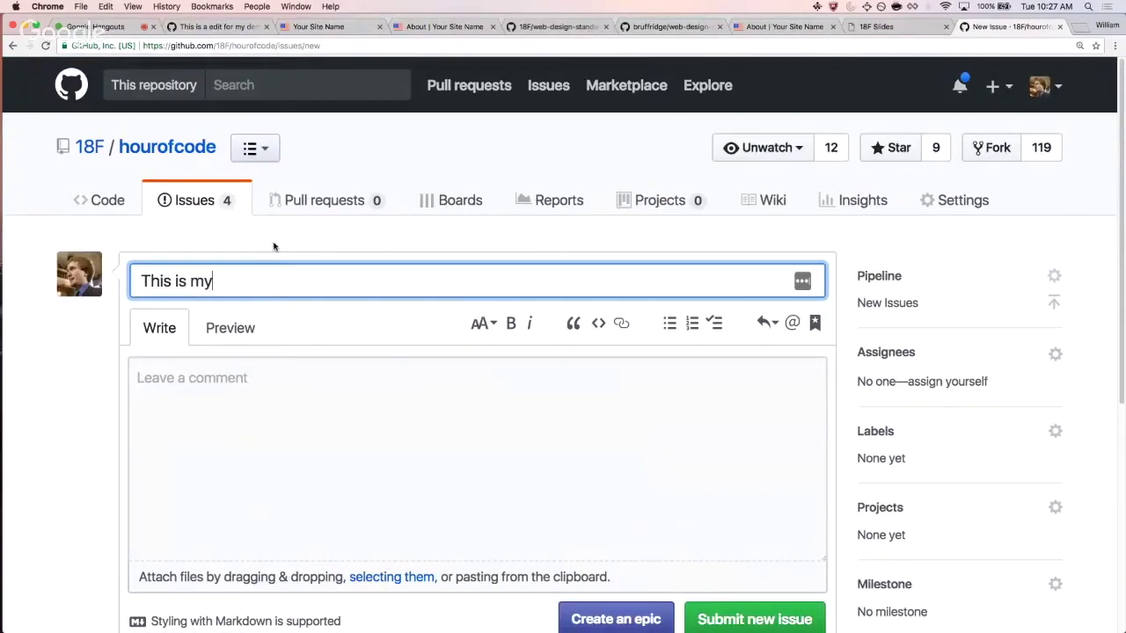
{"action": "type", "text": " issue for class!"}
- Fill the description with "# This is a header", "This is some body content." and the bullets "This is a bullet" and "This is another bullet"
{"action": "left_click", "coordinate": [261, 428]}
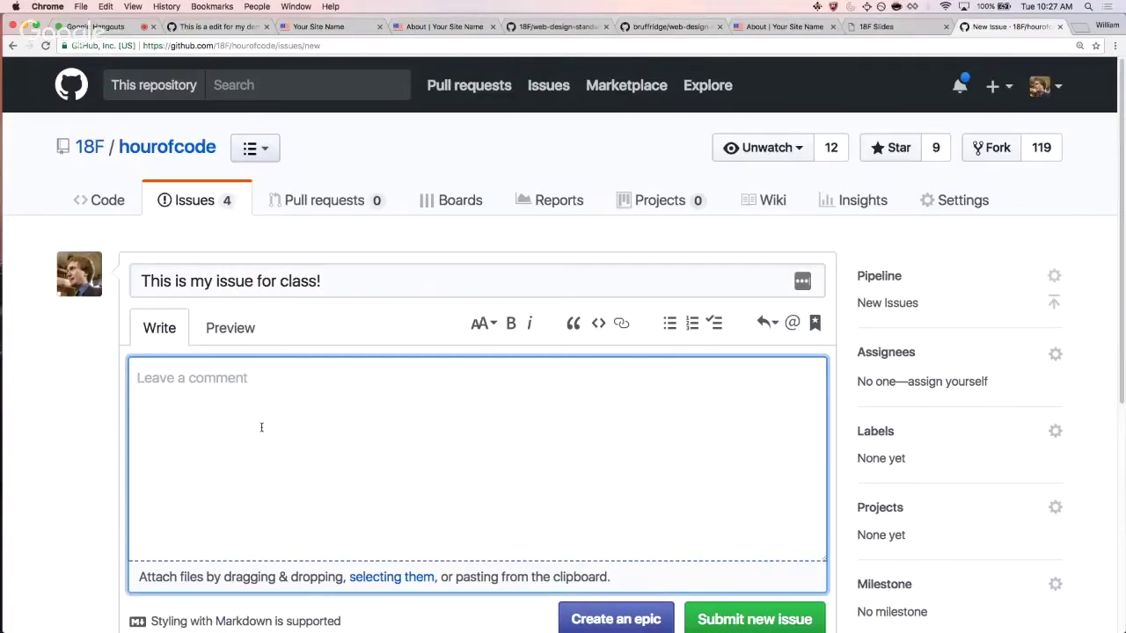
{"action": "type", "text": "# This is a header  "}
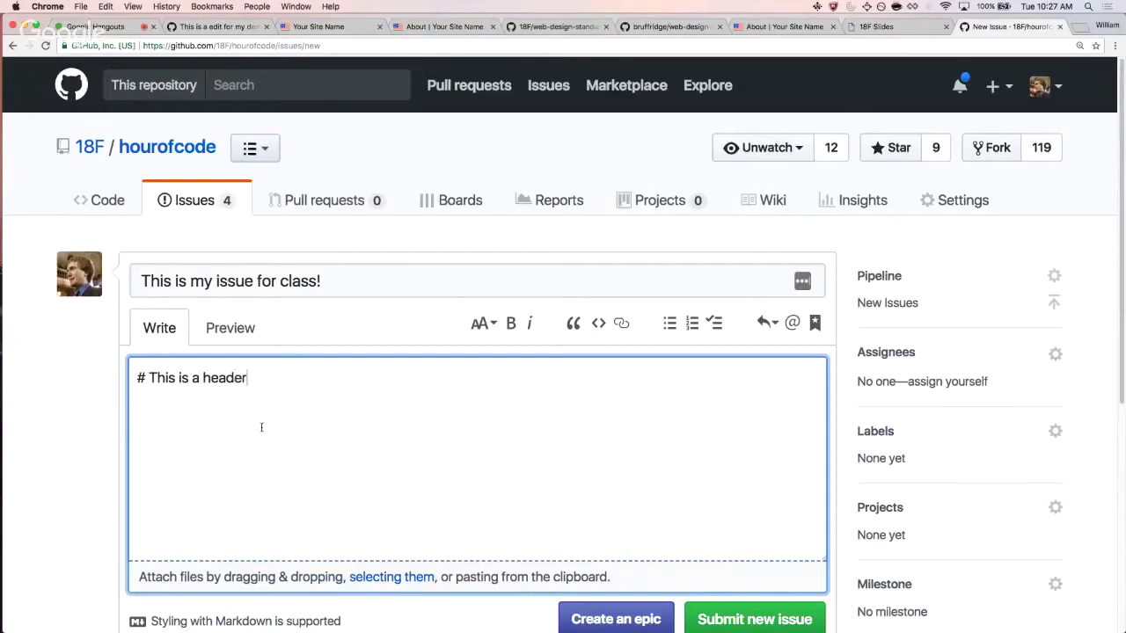
{"action": "type", "text": "This is some body cpntent.  *"}
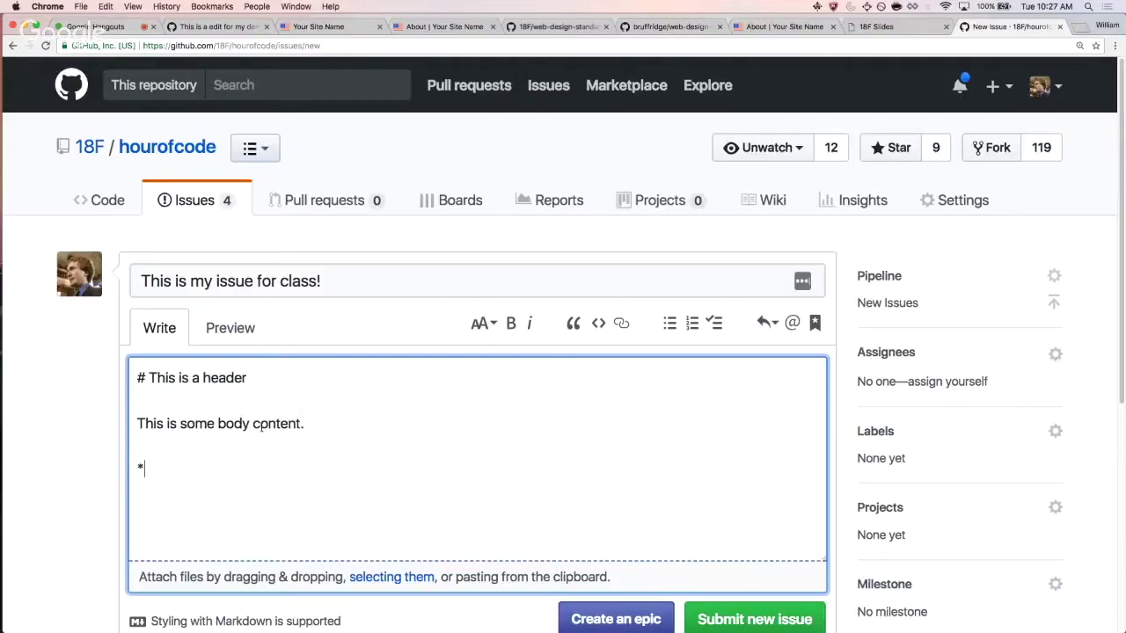
{"action": "type", "text": " This is a bullet * Thi"}
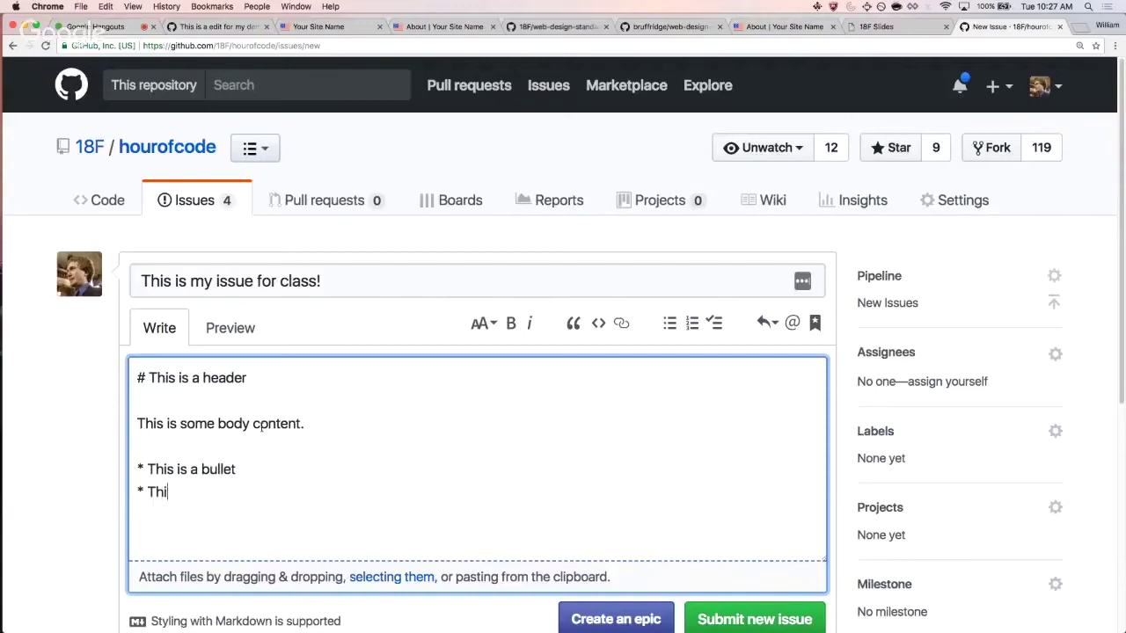
{"action": "type", "text": "s is another bullet"}
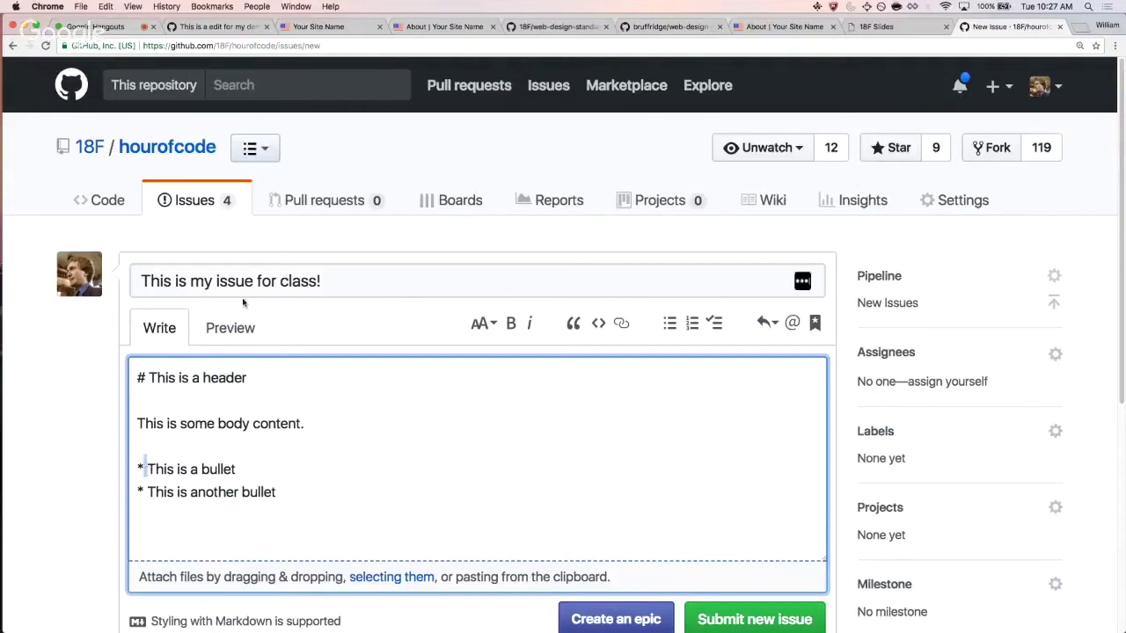
- Preview the description, change its header to level three with "###", and check the rendered result again
{"action": "left_click", "coordinate": [232, 327]}
{"action": "left_click", "coordinate": [180, 326]}
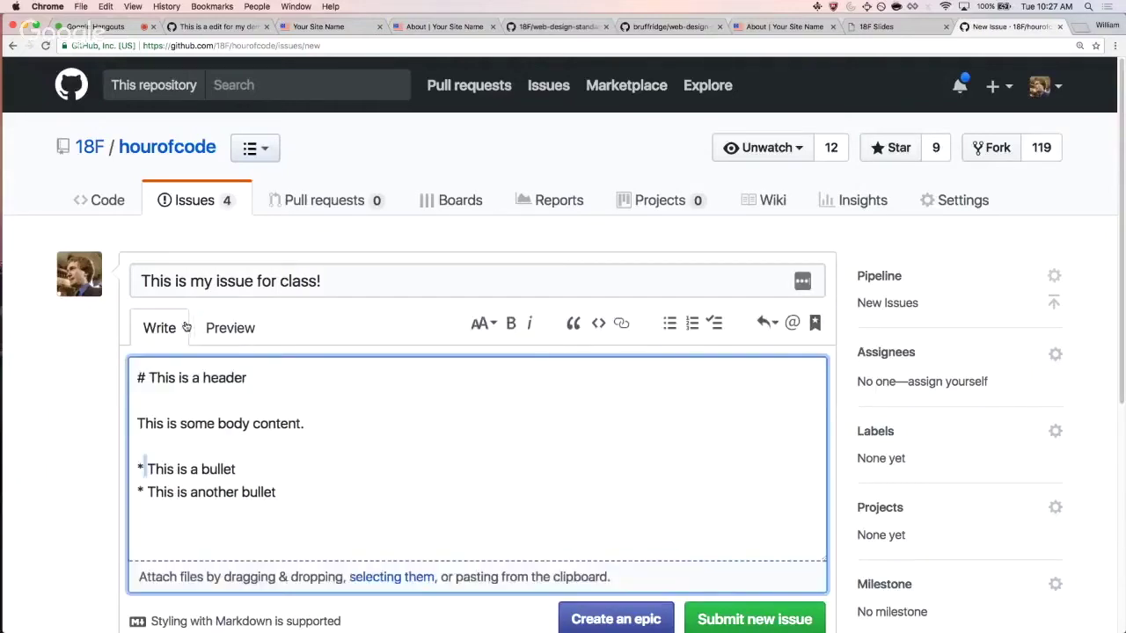
{"action": "left_click", "coordinate": [142, 378]}
{"action": "type", "text": "##"}
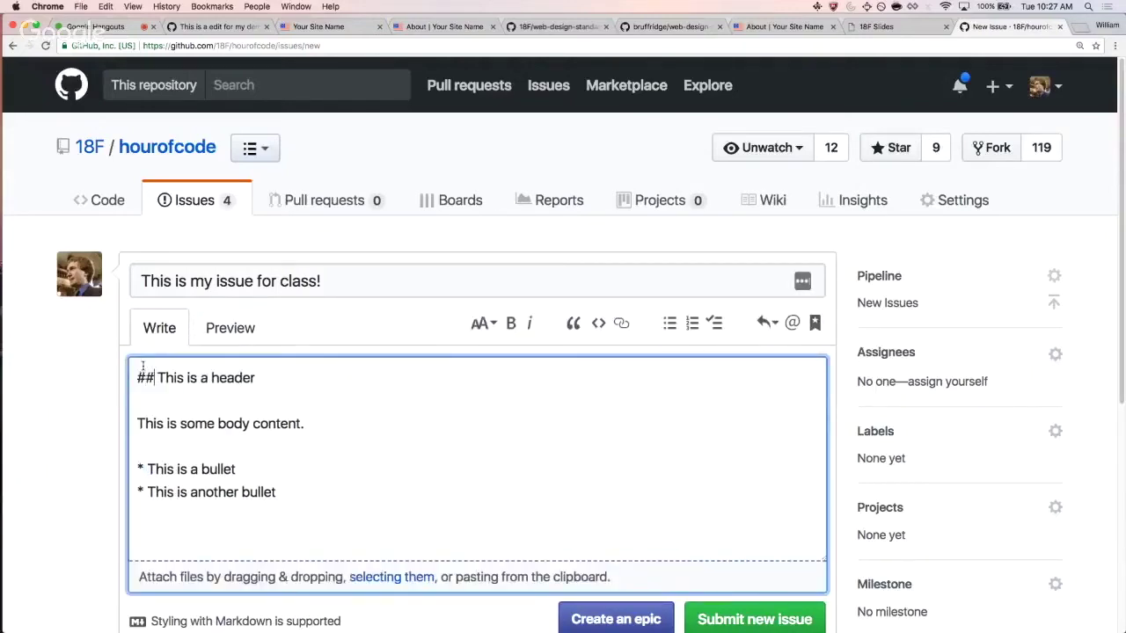
{"action": "left_click", "coordinate": [207, 341]}
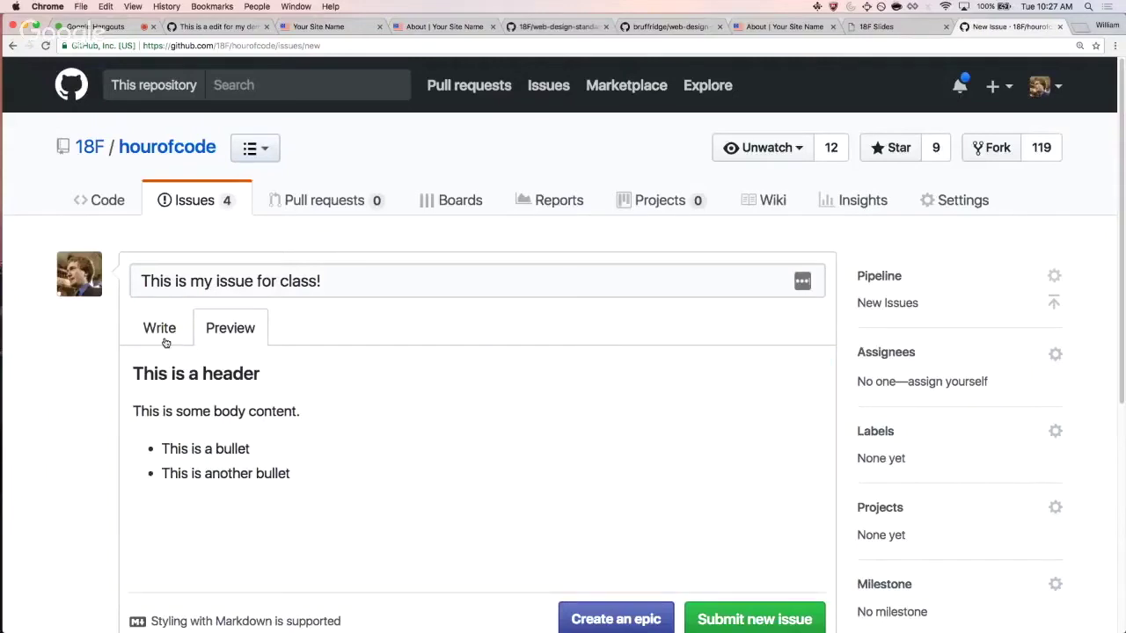
{"action": "left_click", "coordinate": [167, 341]}
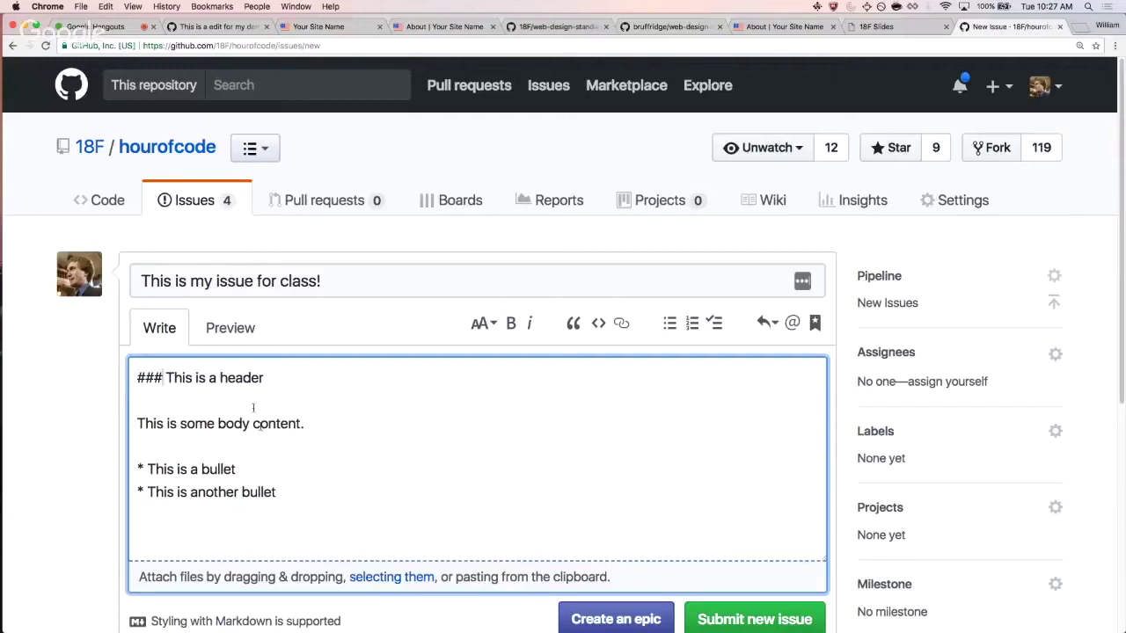
- Look over the finished issue form and its metadata options, and submit the new issue
{"action": "scroll", "coordinate": [443, 397], "scroll_direction": "down", "scroll_amount": 1}
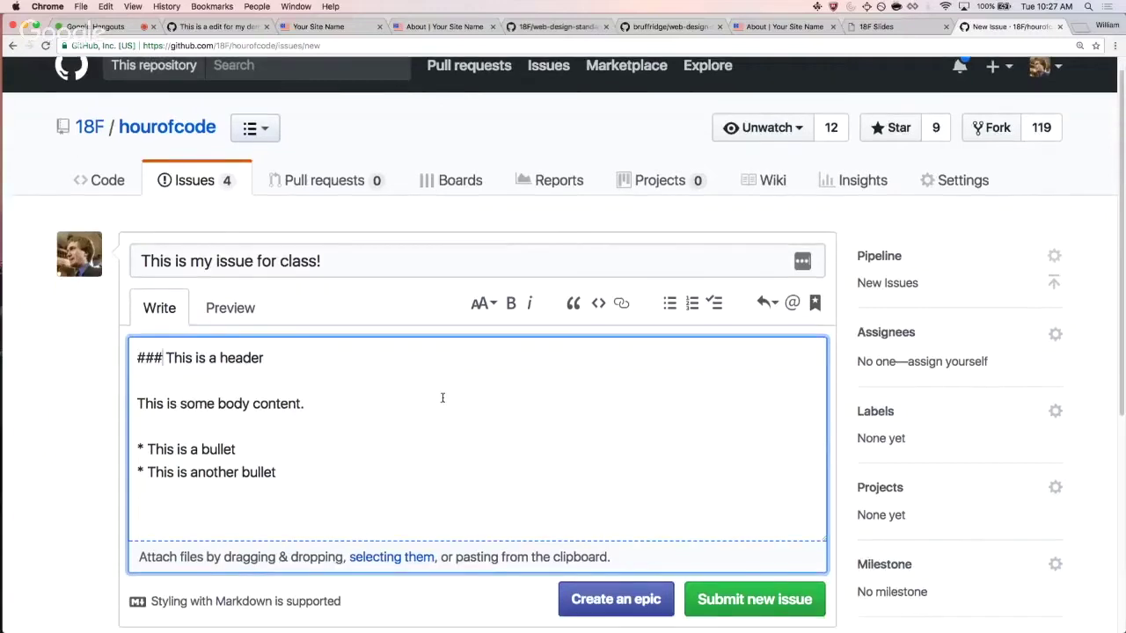
{"action": "scroll", "coordinate": [442, 397], "scroll_direction": "down", "scroll_amount": 3}
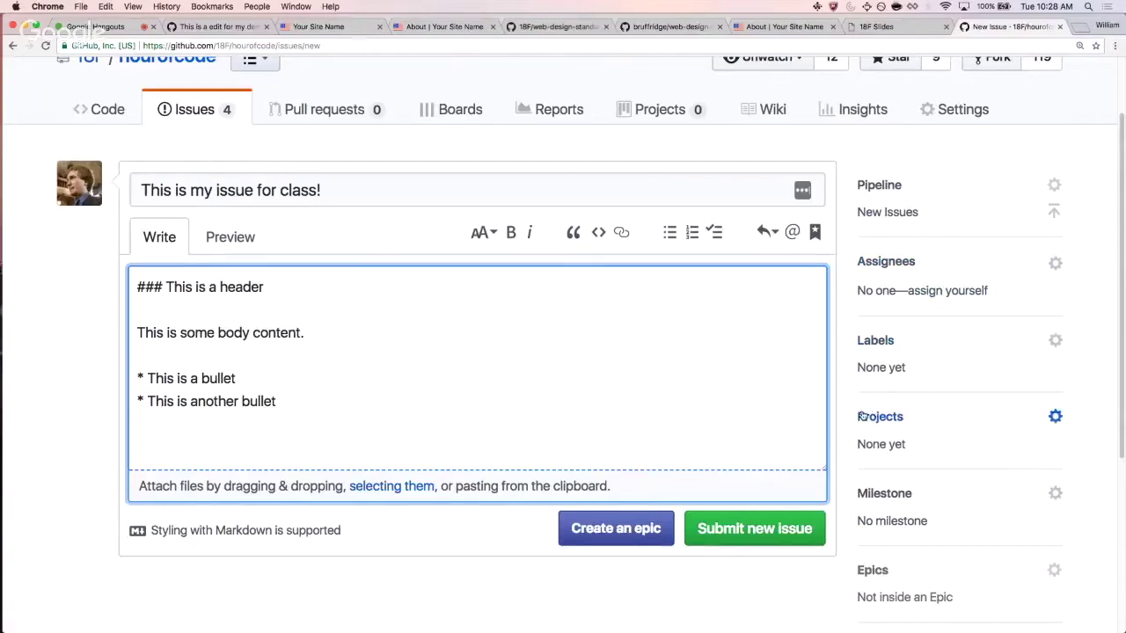
{"action": "scroll", "coordinate": [732, 483], "scroll_direction": "up", "scroll_amount": 1}
{"action": "scroll", "coordinate": [732, 483], "scroll_direction": "up", "scroll_amount": 1}
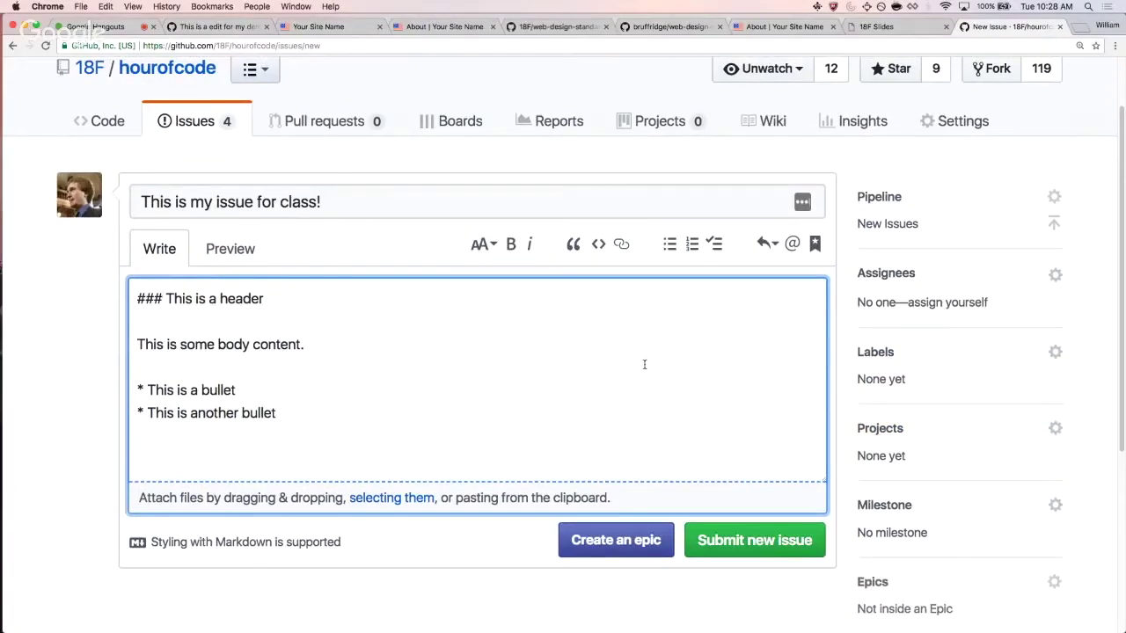
{"action": "left_click", "coordinate": [747, 539]}
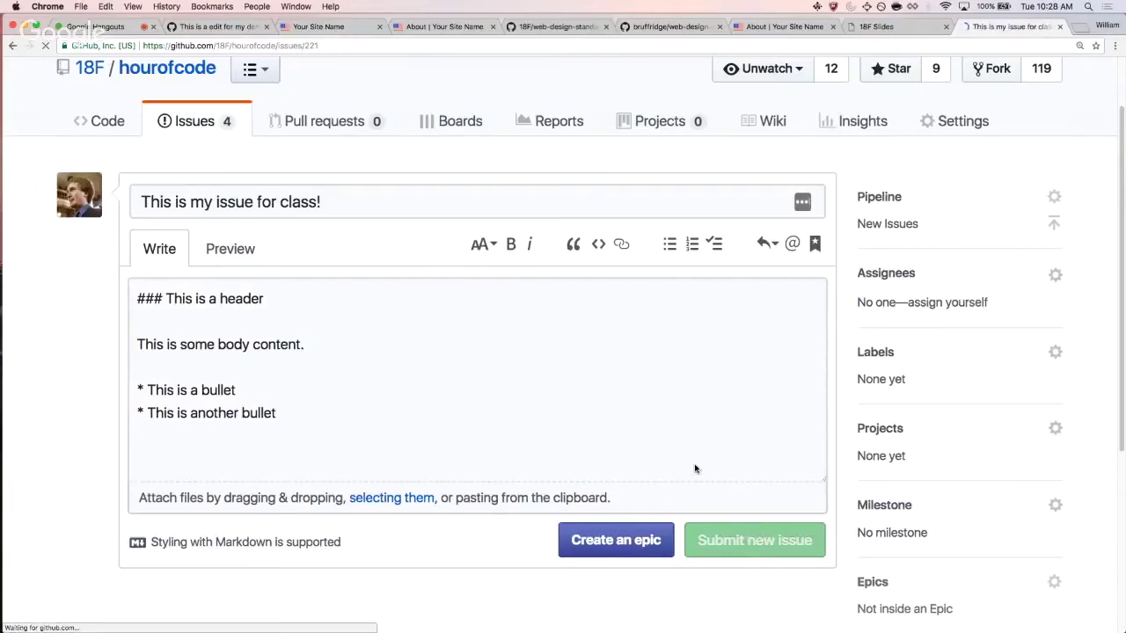
- Return to the repository's issues list and look through the newly opened class issues
{"action": "left_click", "coordinate": [221, 211]}
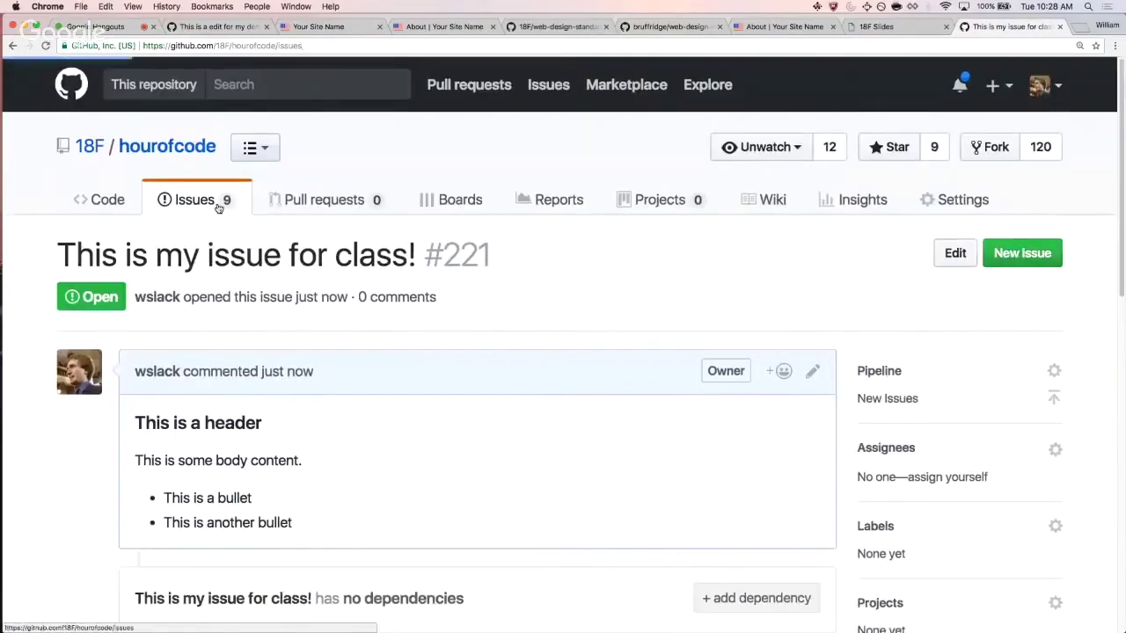
{"action": "scroll", "coordinate": [226, 219], "scroll_direction": "down", "scroll_amount": 3}
{"action": "scroll", "coordinate": [227, 219], "scroll_direction": "down", "scroll_amount": 2}
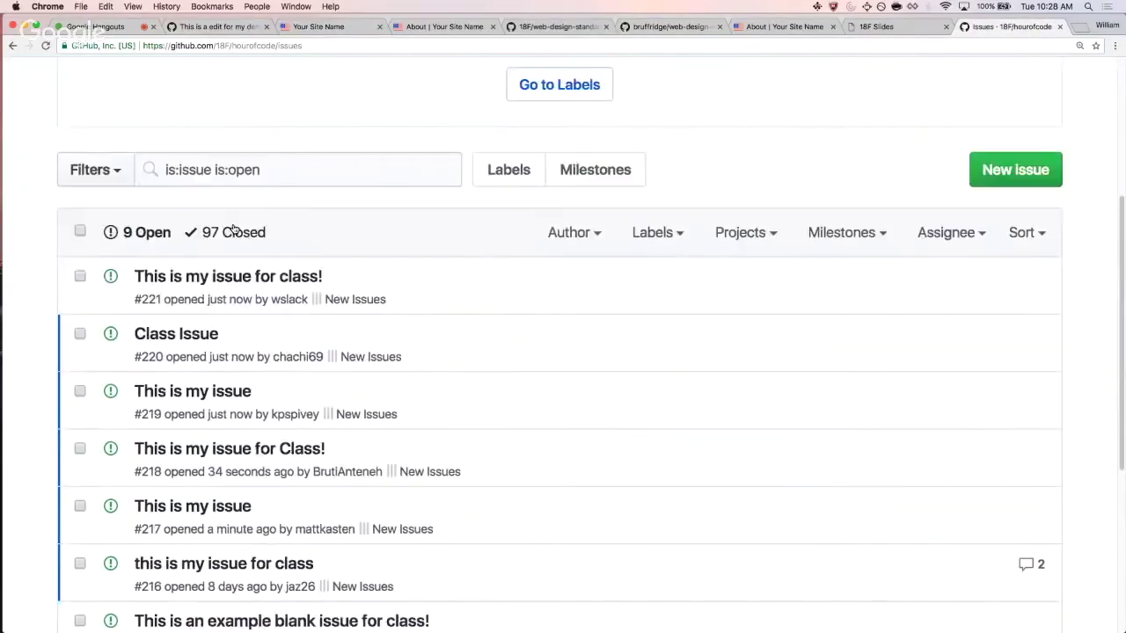
{"action": "scroll", "coordinate": [229, 220], "scroll_direction": "up", "scroll_amount": 3}
{"action": "scroll", "coordinate": [242, 223], "scroll_direction": "down", "scroll_amount": 1}
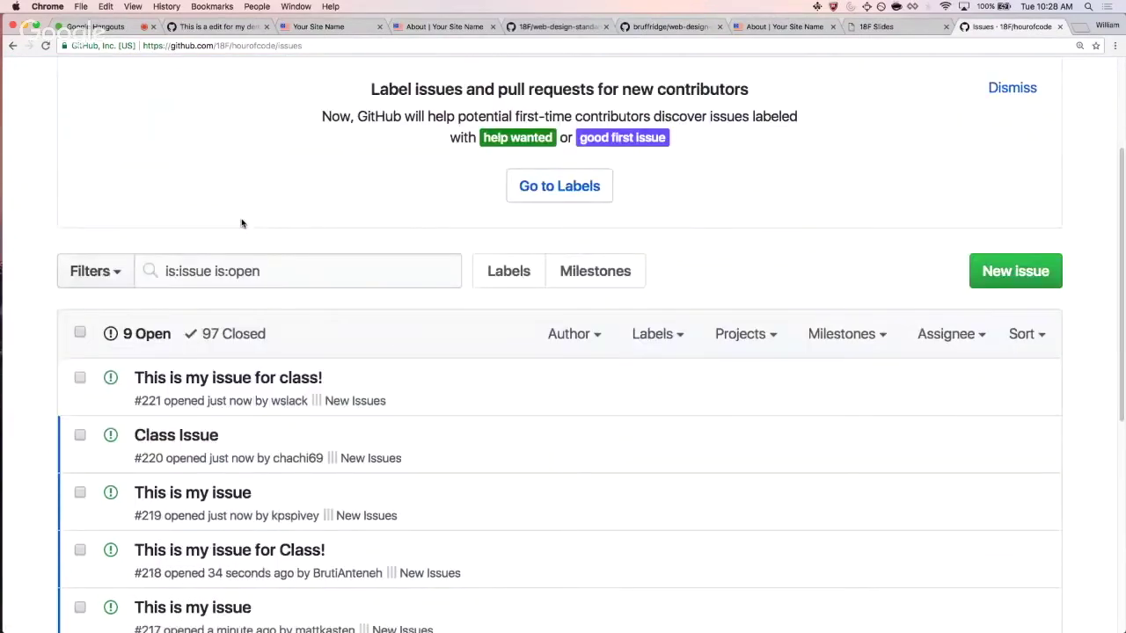
{"action": "scroll", "coordinate": [342, 332], "scroll_direction": "down", "scroll_amount": 3}
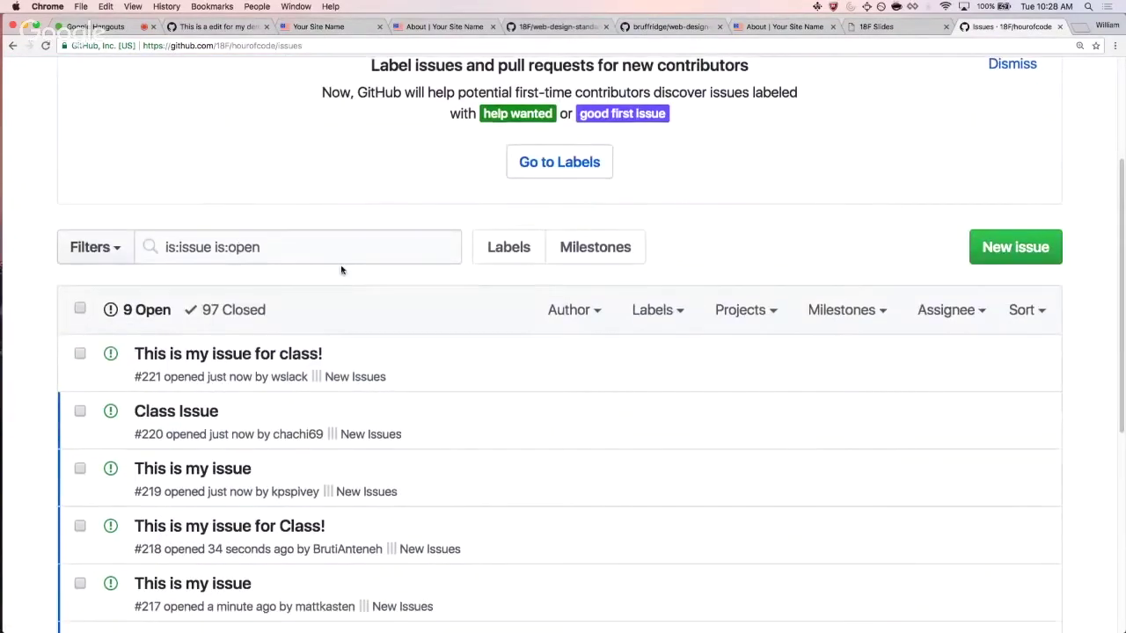
- Open issue #217, "This is my issue", and read through its description down to the comment form
{"action": "left_click", "coordinate": [219, 489]}
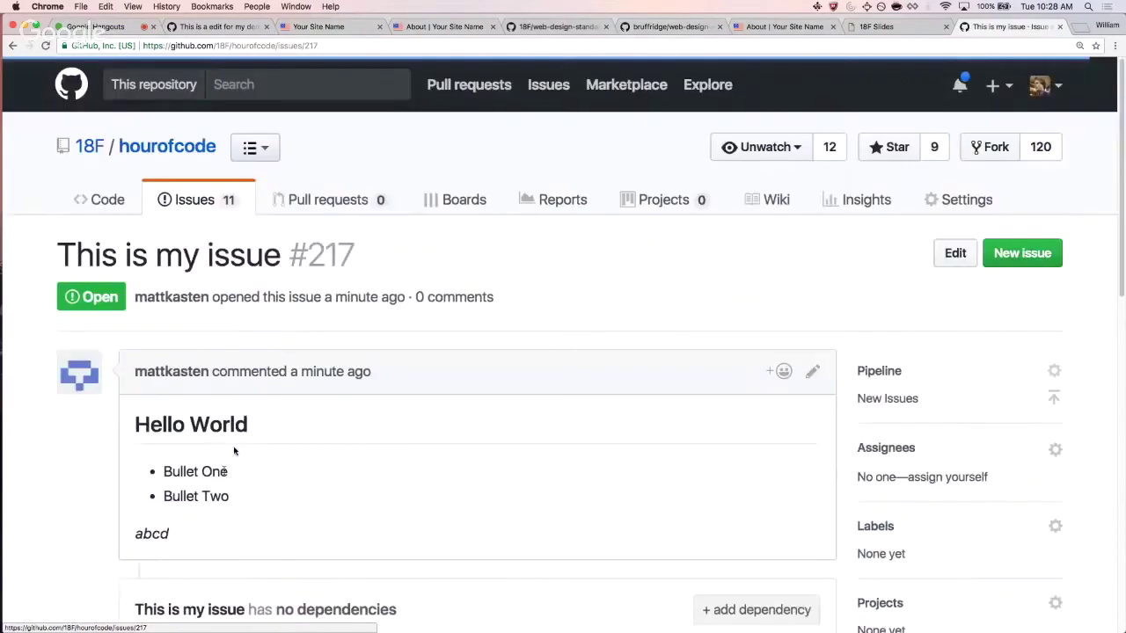
{"action": "scroll", "coordinate": [234, 451], "scroll_direction": "down", "scroll_amount": 1}
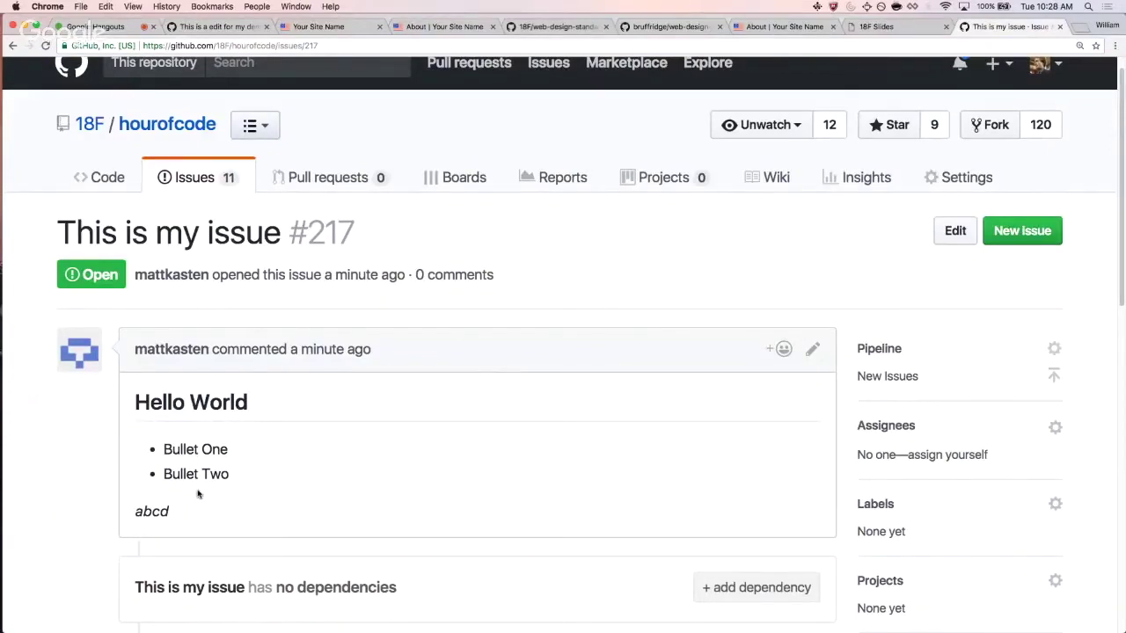
{"action": "scroll", "coordinate": [281, 327], "scroll_direction": "down", "scroll_amount": 5}
- Write a comment that mentions the issue's author by username and reads "hello, you filed an issue! Yay!"
{"action": "left_click", "coordinate": [262, 530]}
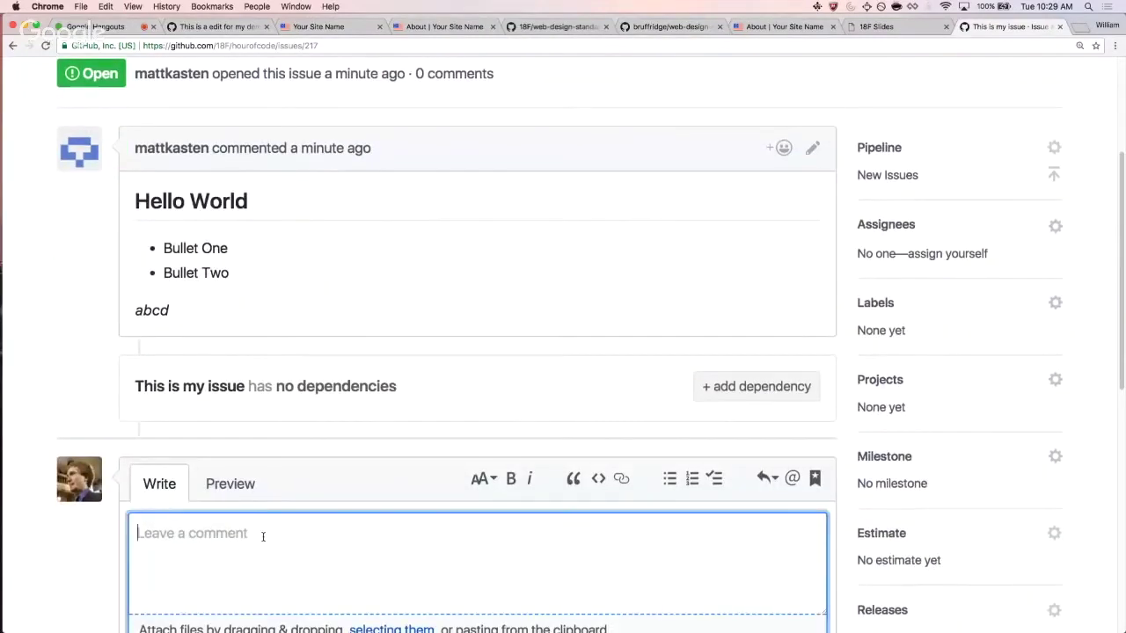
{"action": "type", "text": "@mat"}
{"action": "key", "text": "Return"}
{"action": "type", "text": "hello, you fled an"}
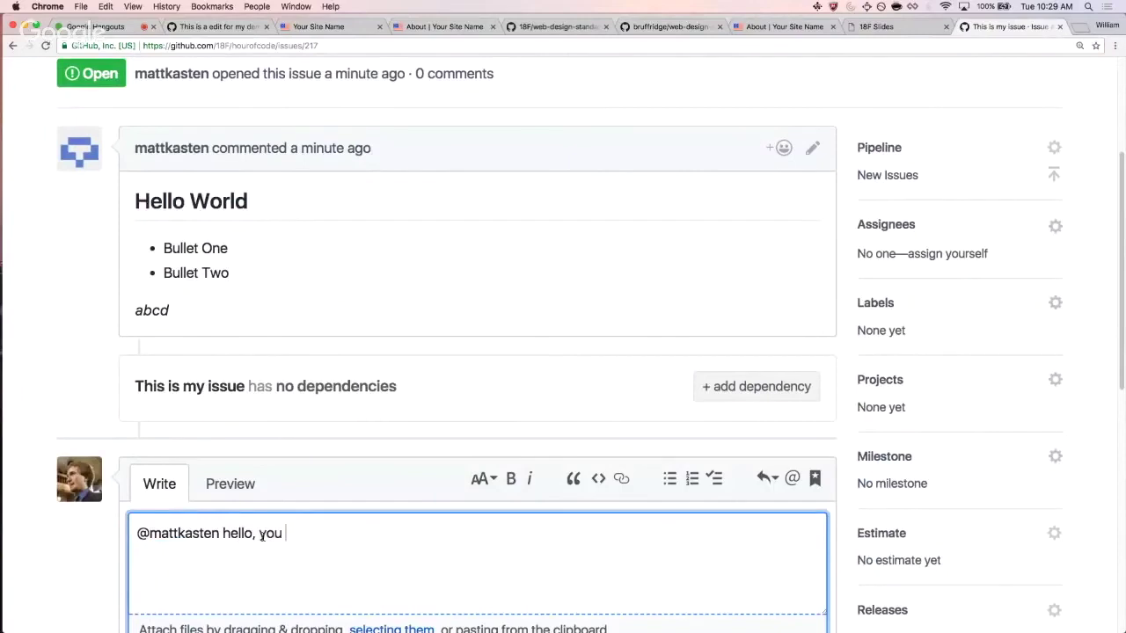
{"action": "key", "text": "BackSpace"}
{"action": "key", "text": "BackSpace"}
{"action": "key", "text": "BackSpace"}
{"action": "key", "text": "BackSpace"}
{"action": "key", "text": "BackSpace"}
{"action": "key", "text": "BackSpace"}
{"action": "type", "text": "iled an issue! Yay!"}
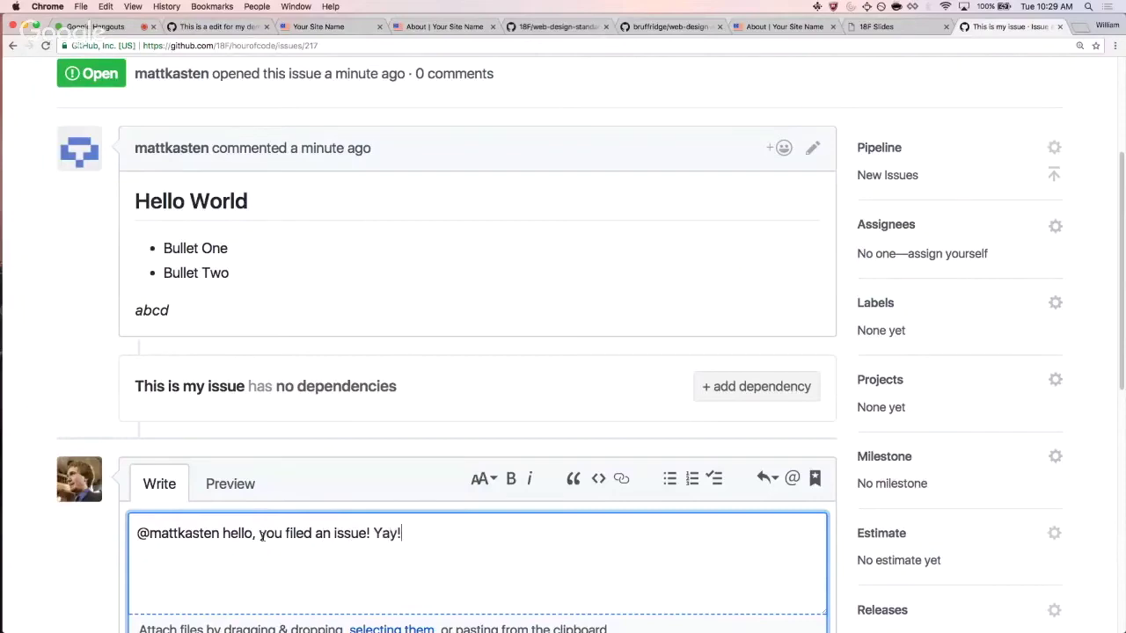
- Post the written comment on issue #217 and check it in the issue thread
{"action": "scroll", "coordinate": [420, 523], "scroll_direction": "down", "scroll_amount": 3}
{"action": "key", "text": "super+Return"}
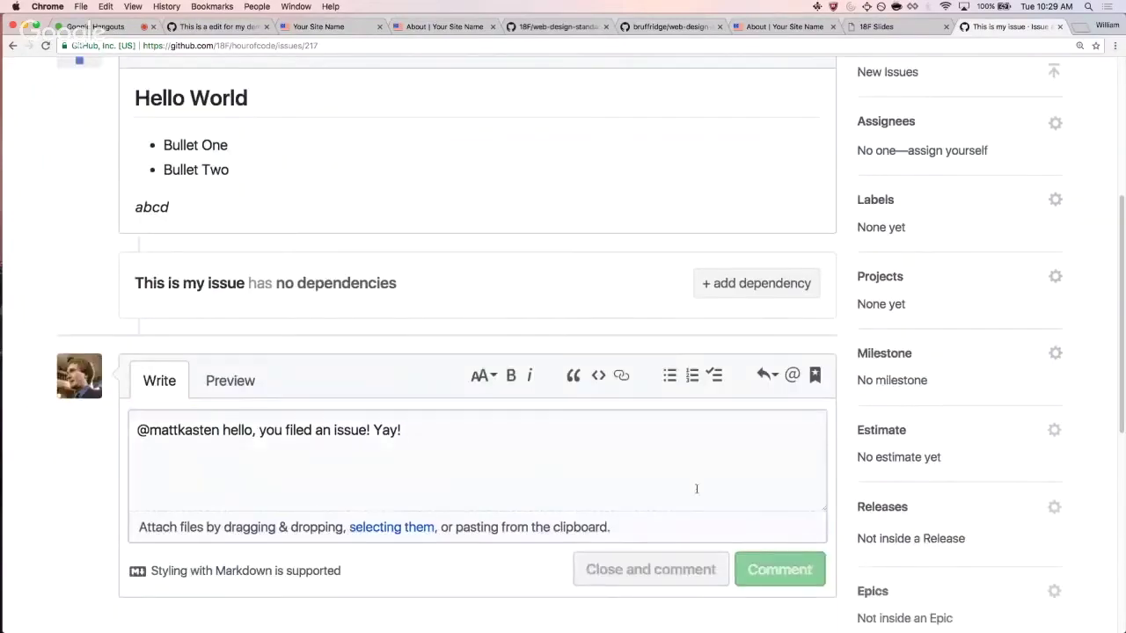
{"action": "scroll", "coordinate": [448, 289], "scroll_direction": "up", "scroll_amount": 5}
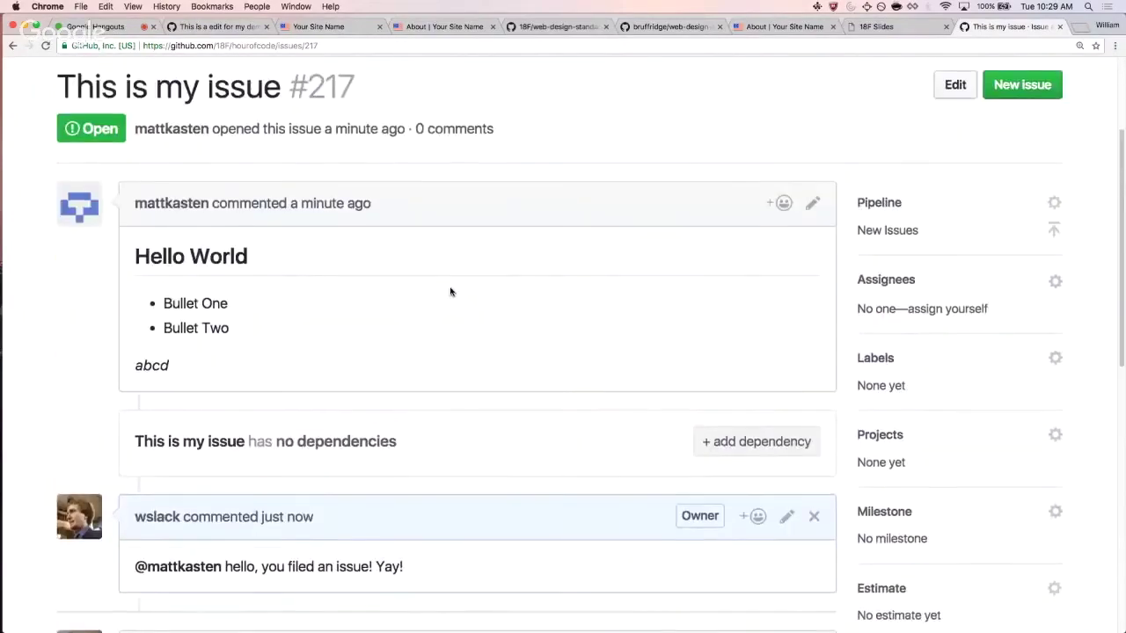
- Return to the hourofcode issues list, look through the open class issues, and refresh the list
{"action": "scroll", "coordinate": [470, 291], "scroll_direction": "up", "scroll_amount": 3}
{"action": "left_click", "coordinate": [201, 202]}
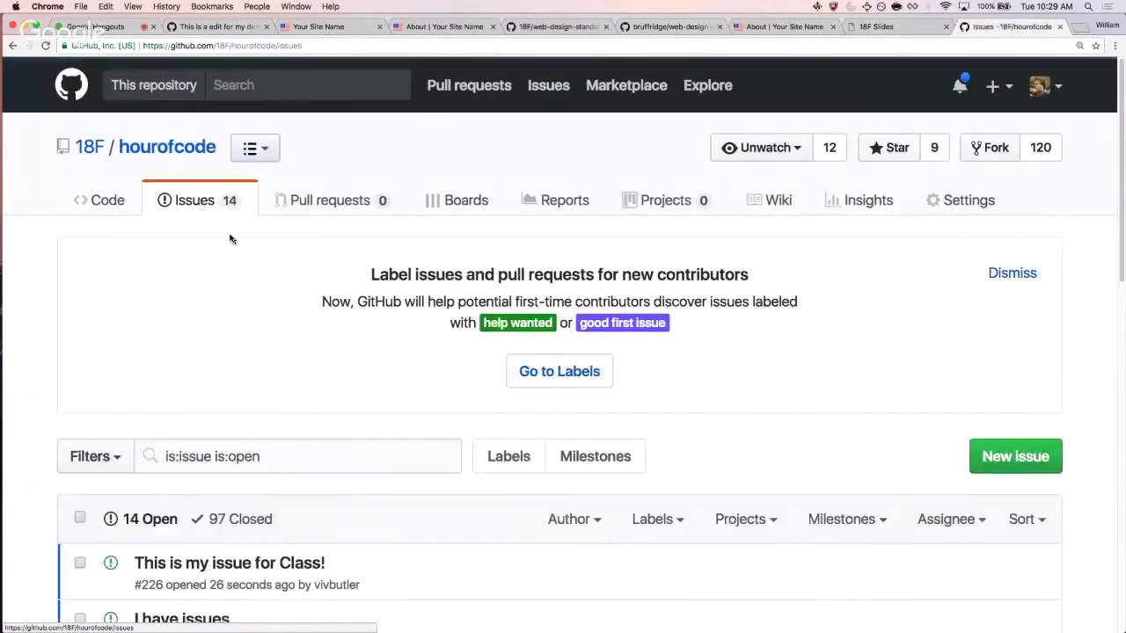
{"action": "scroll", "coordinate": [233, 242], "scroll_direction": "down", "scroll_amount": 2}
{"action": "scroll", "coordinate": [233, 242], "scroll_direction": "down", "scroll_amount": 5}
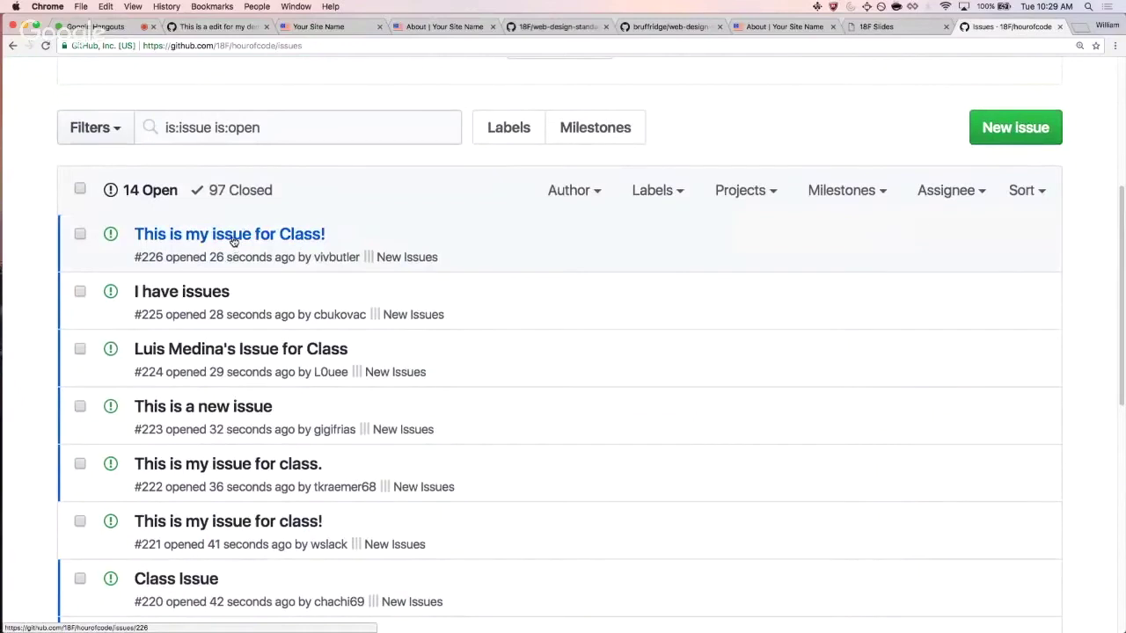
{"action": "scroll", "coordinate": [233, 242], "scroll_direction": "down", "scroll_amount": 4}
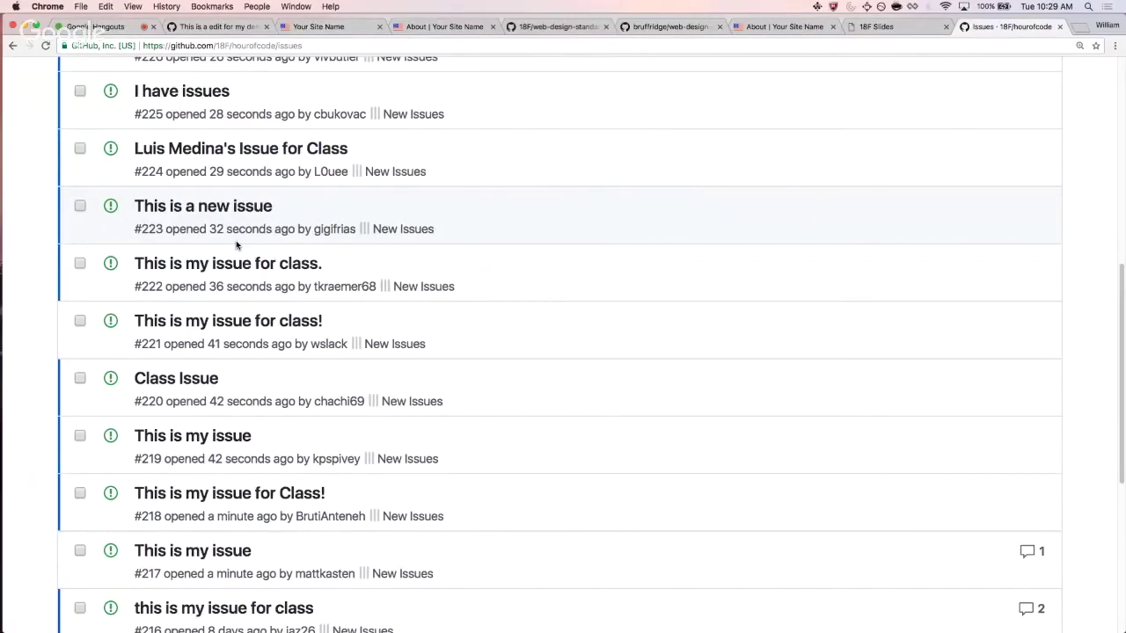
{"action": "scroll", "coordinate": [228, 273], "scroll_direction": "up", "scroll_amount": 5}
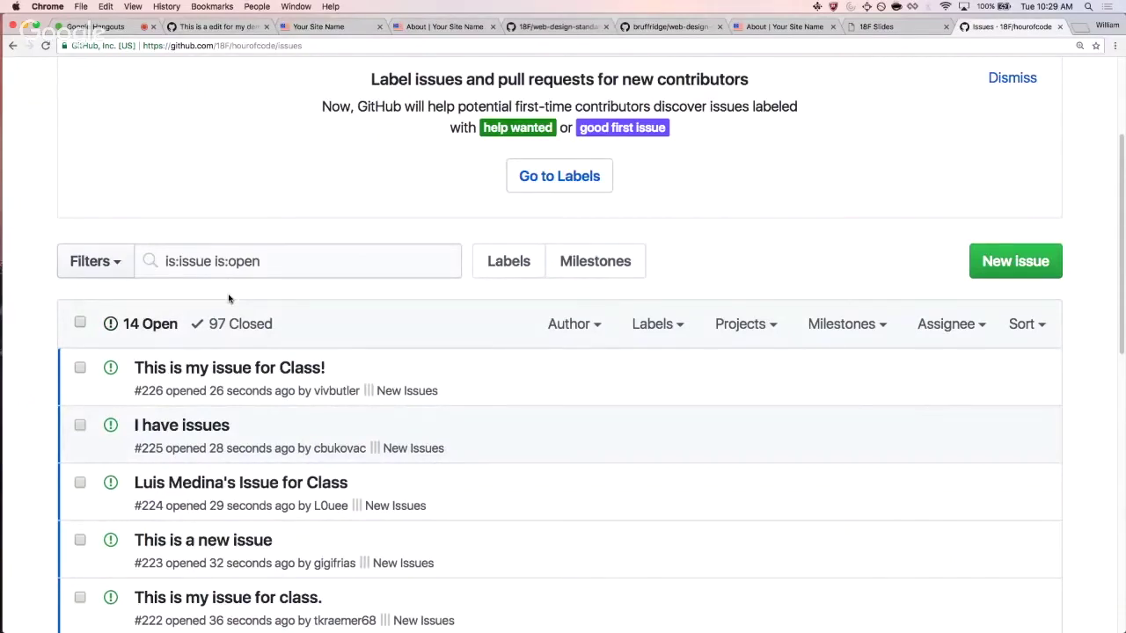
{"action": "scroll", "coordinate": [229, 299], "scroll_direction": "up", "scroll_amount": 3}
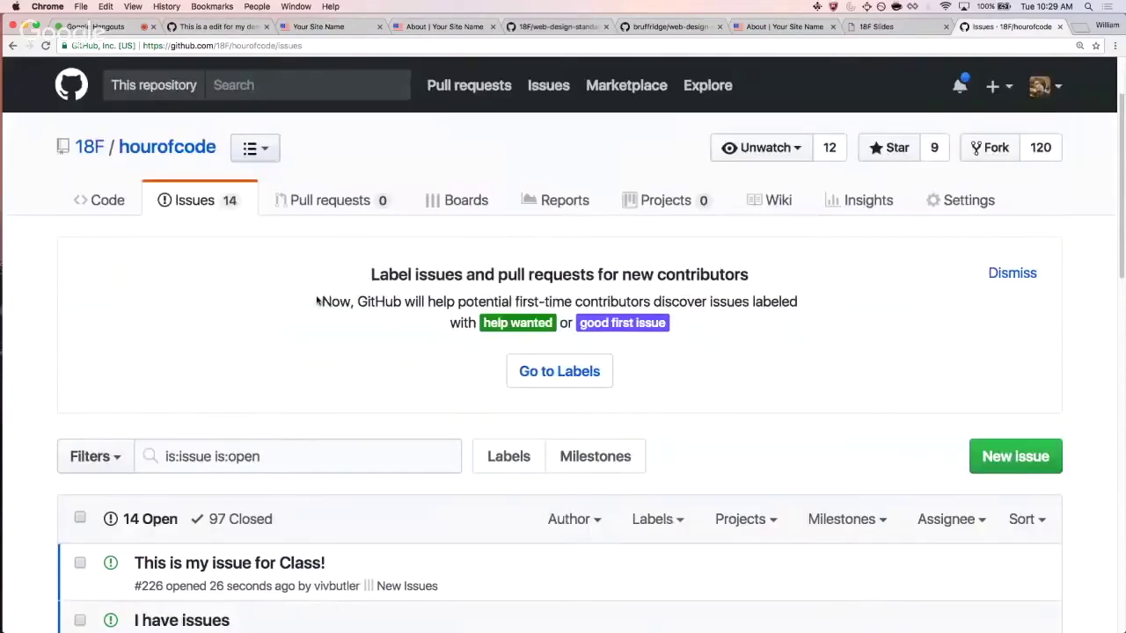
{"action": "left_click", "coordinate": [173, 201]}
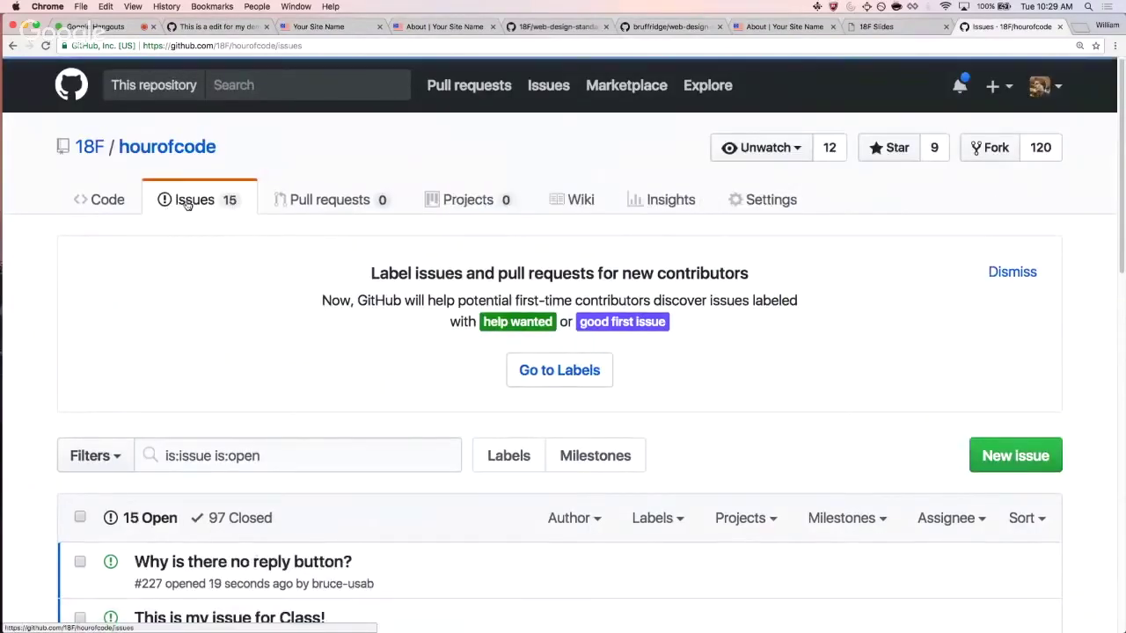
- Check the example issues slide, then switch to the 18F/web-design-standards repository and show its issues list
{"action": "left_click", "coordinate": [867, 26]}
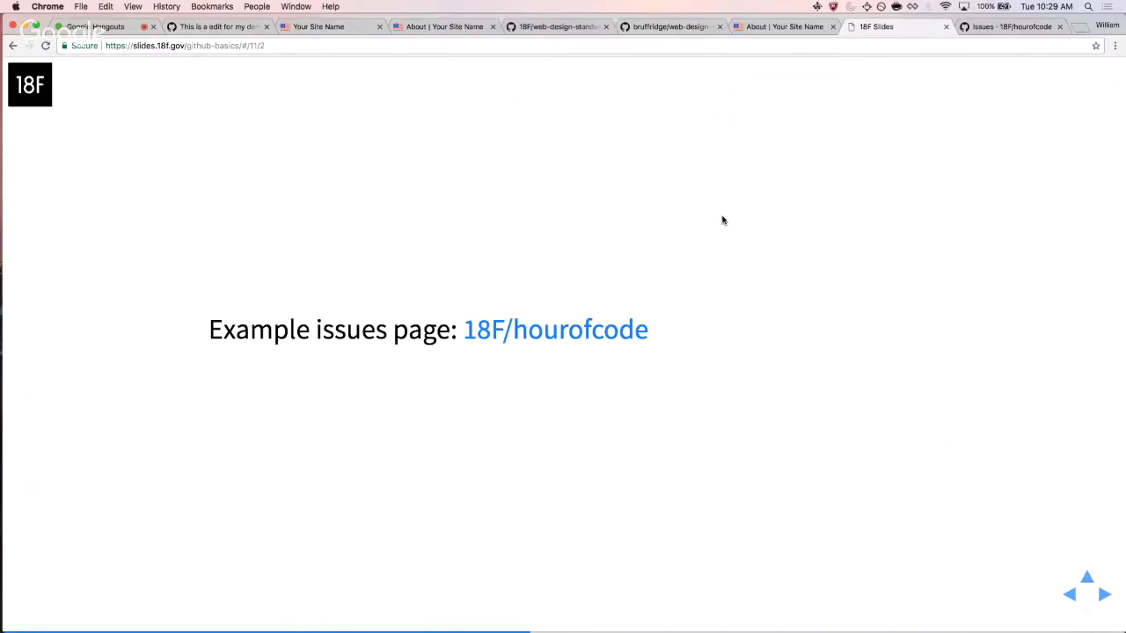
{"action": "left_click", "coordinate": [998, 27]}
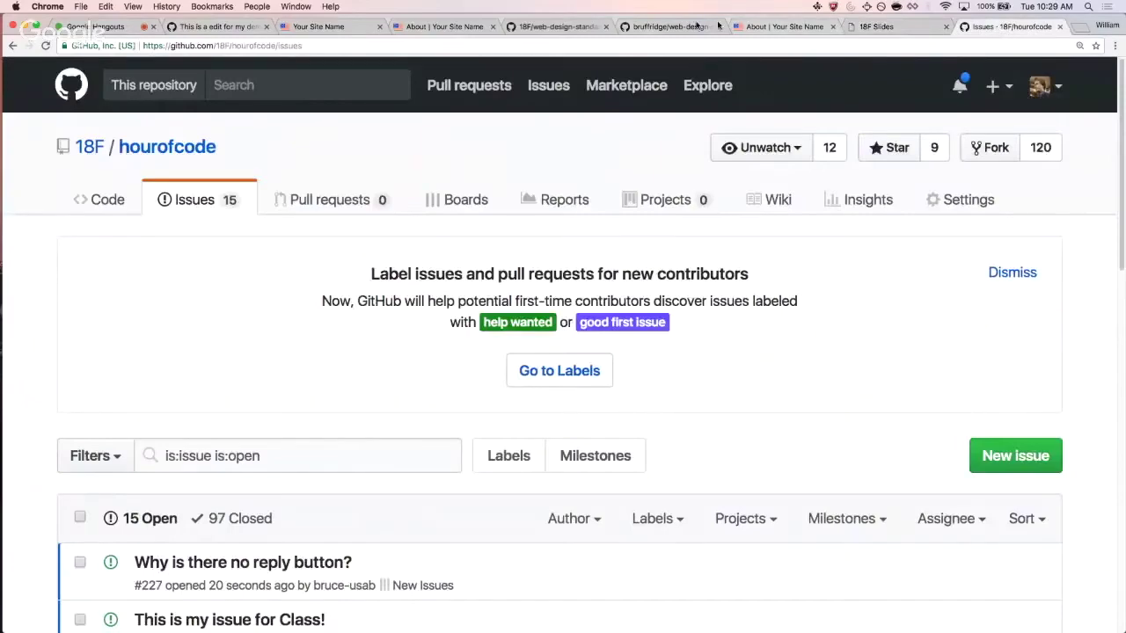
{"action": "left_click", "coordinate": [554, 26]}
{"action": "left_click", "coordinate": [226, 204]}
{"action": "scroll", "coordinate": [252, 209], "scroll_direction": "down", "scroll_amount": 1}
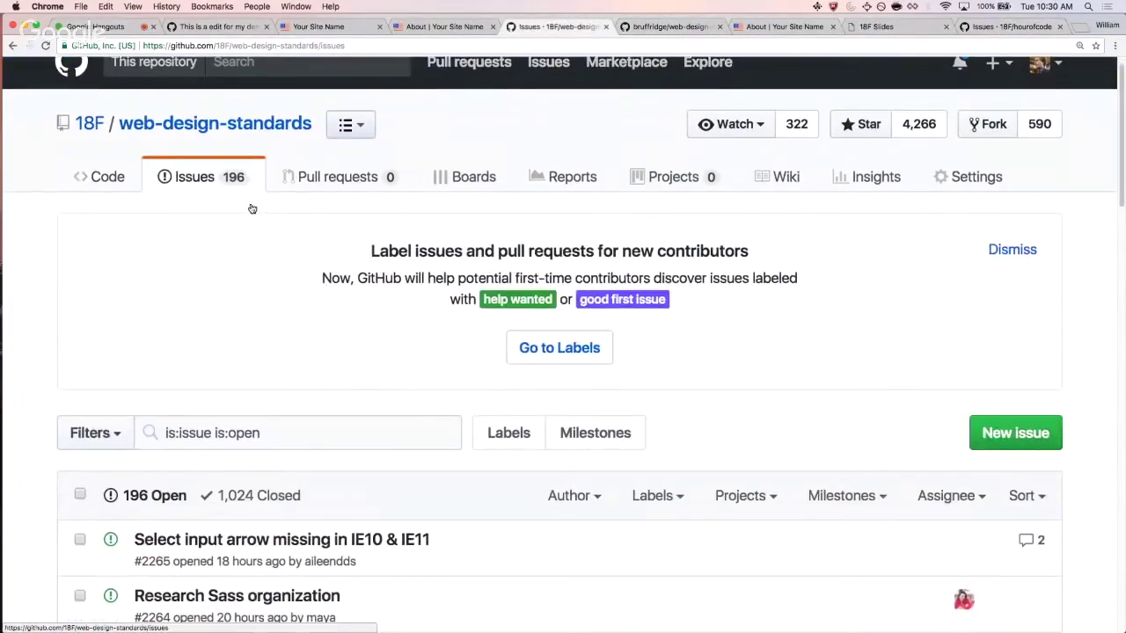
- Open issue #2265, "Select input arrow missing in IE10 & IE11", and read its description and comments
{"action": "scroll", "coordinate": [252, 208], "scroll_direction": "down", "scroll_amount": 5}
{"action": "left_click", "coordinate": [272, 336]}
{"action": "scroll", "coordinate": [282, 300], "scroll_direction": "down", "scroll_amount": 3}
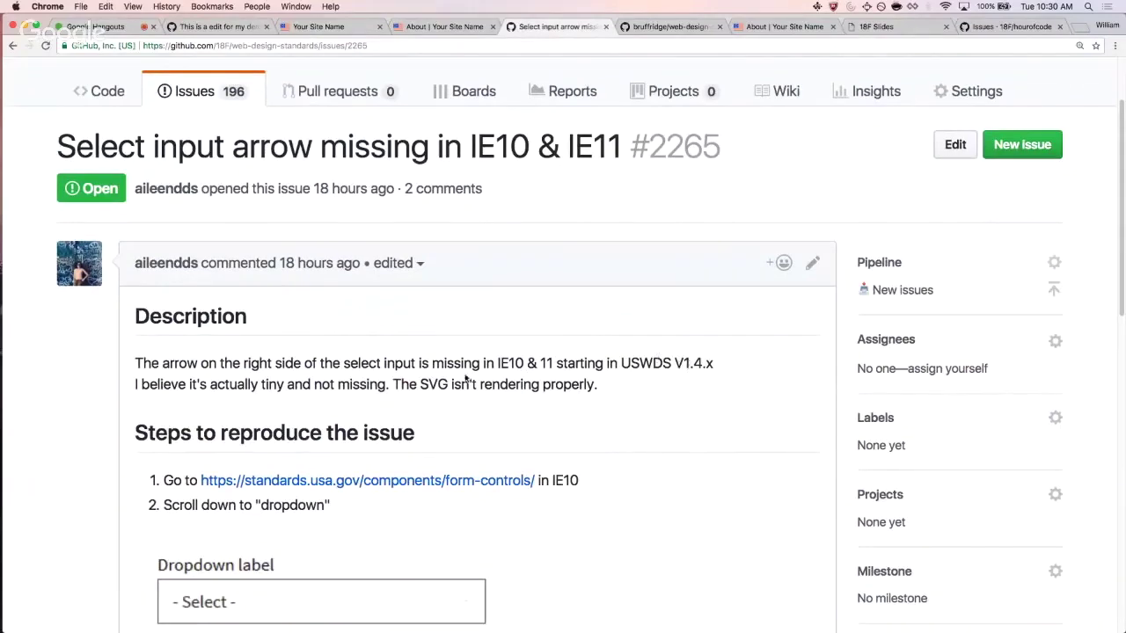
{"action": "scroll", "coordinate": [425, 375], "scroll_direction": "down", "scroll_amount": 2}
{"action": "scroll", "coordinate": [398, 350], "scroll_direction": "down", "scroll_amount": 10}
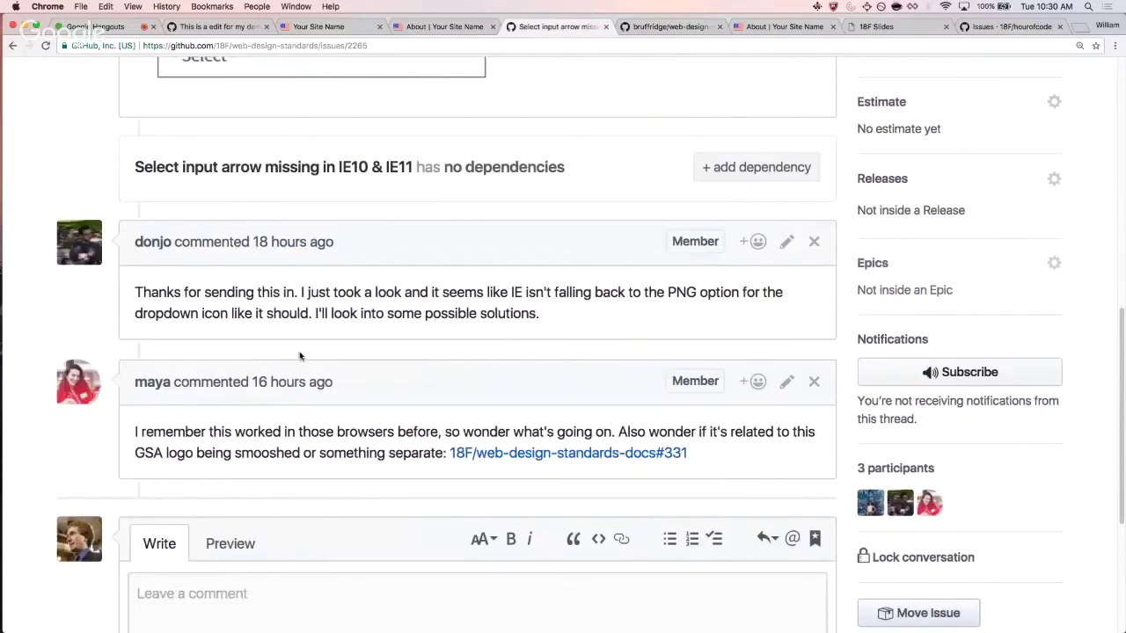
{"action": "scroll", "coordinate": [303, 361], "scroll_direction": "up", "scroll_amount": 12}
- List the closed issues of web-design-standards and browse through them for an example
{"action": "left_click", "coordinate": [240, 206]}
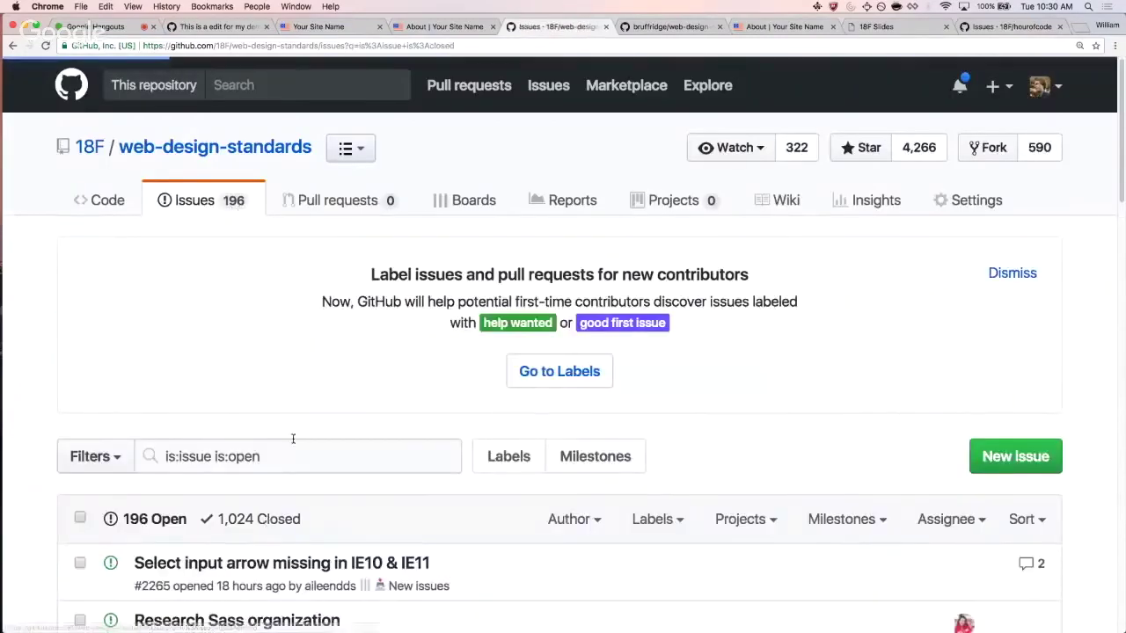
{"action": "left_click", "coordinate": [291, 446]}
{"action": "scroll", "coordinate": [296, 447], "scroll_direction": "down", "scroll_amount": 3}
{"action": "scroll", "coordinate": [295, 447], "scroll_direction": "down", "scroll_amount": 2}
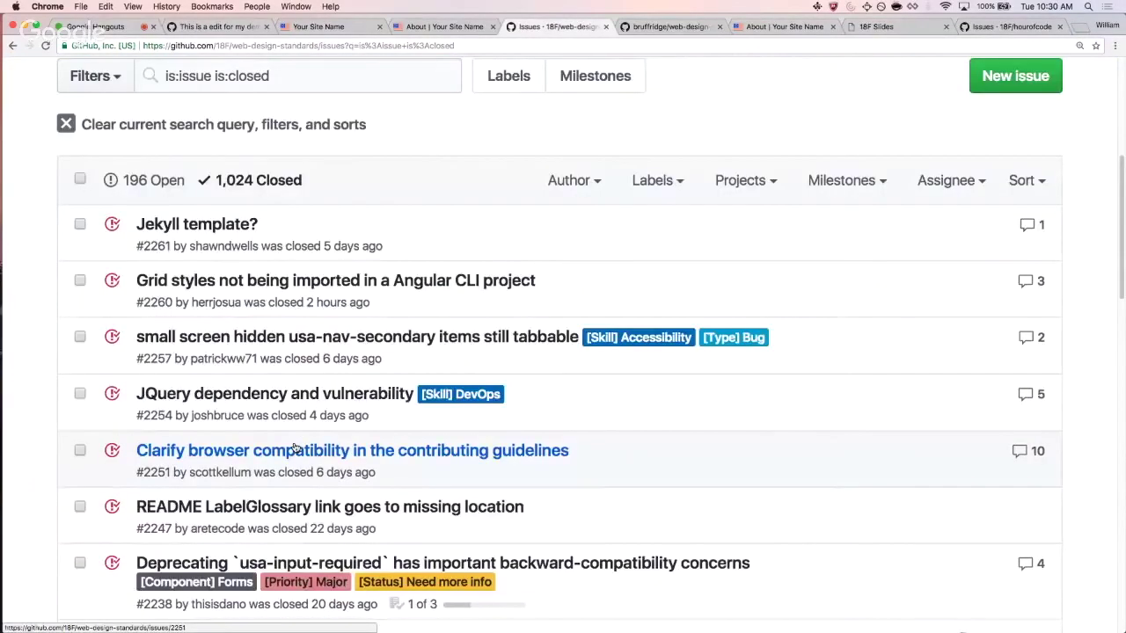
{"action": "scroll", "coordinate": [296, 449], "scroll_direction": "down", "scroll_amount": 8}
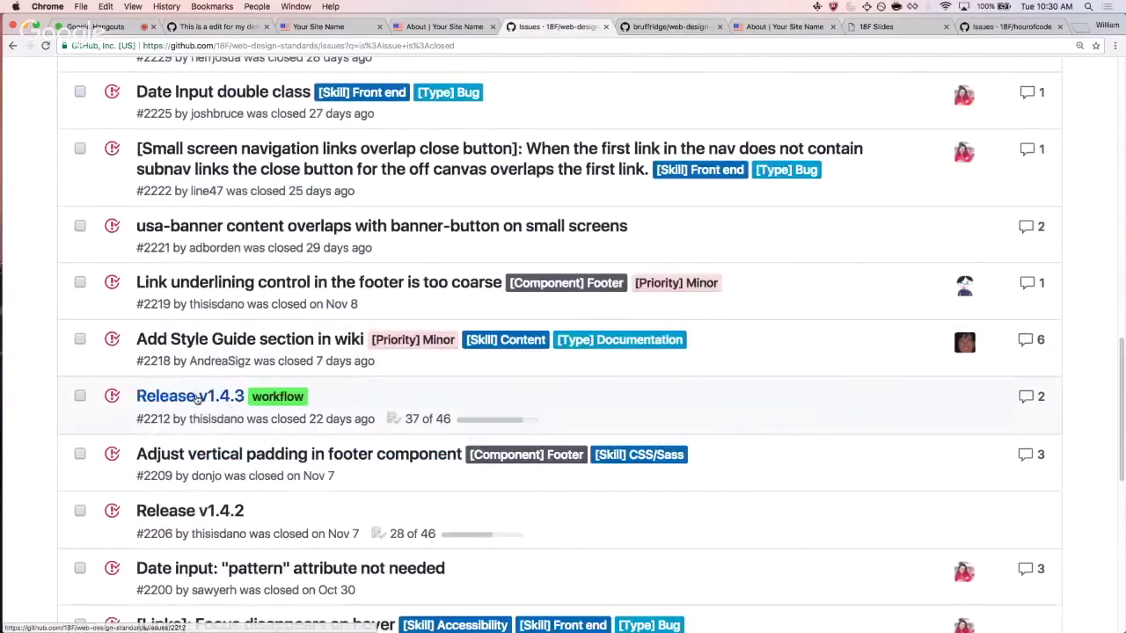
{"action": "scroll", "coordinate": [229, 520], "scroll_direction": "down", "scroll_amount": 3}
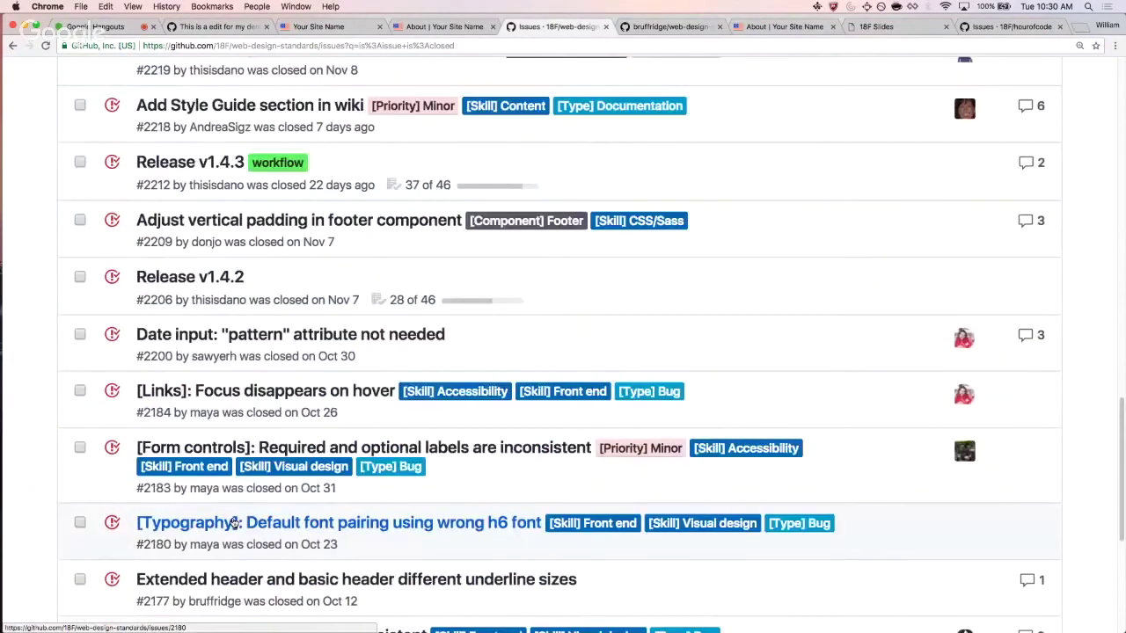
- Open closed issue #2184, "[Links]: Focus disappears on hover", and read through its description and event history
{"action": "left_click", "coordinate": [284, 390]}
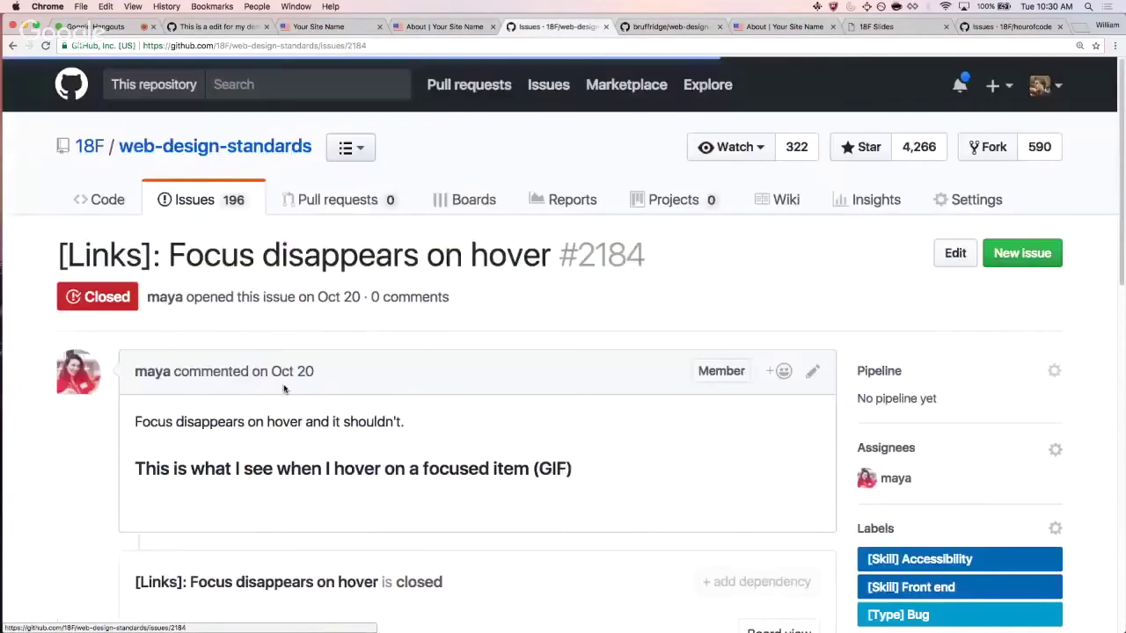
{"action": "scroll", "coordinate": [290, 399], "scroll_direction": "down", "scroll_amount": 2}
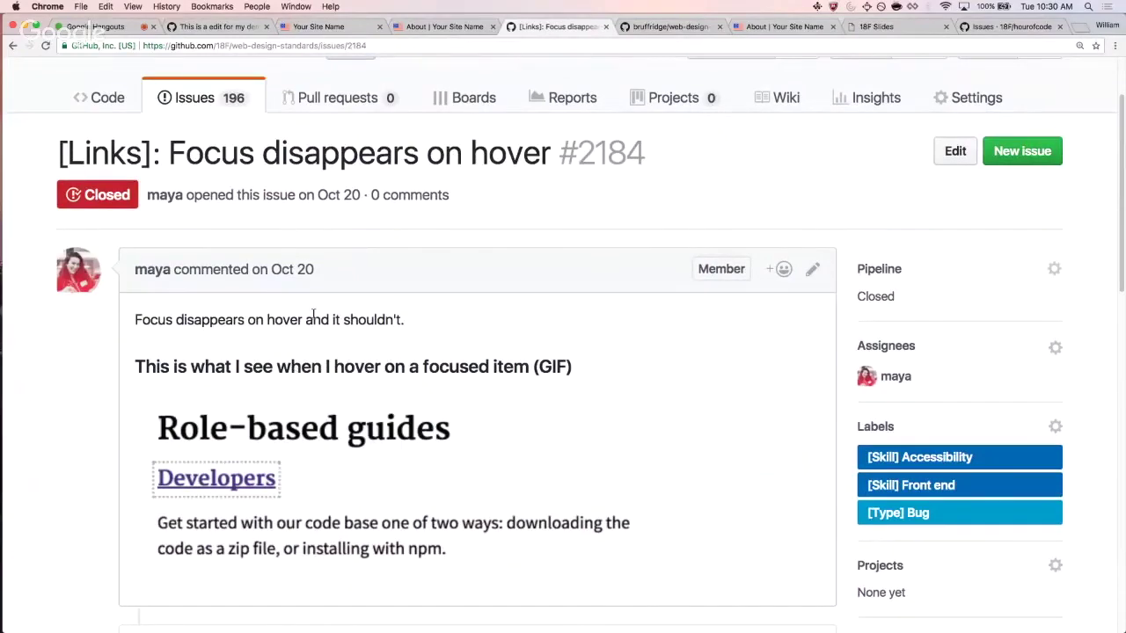
{"action": "scroll", "coordinate": [315, 316], "scroll_direction": "down", "scroll_amount": 3}
{"action": "scroll", "coordinate": [318, 321], "scroll_direction": "down", "scroll_amount": 10}
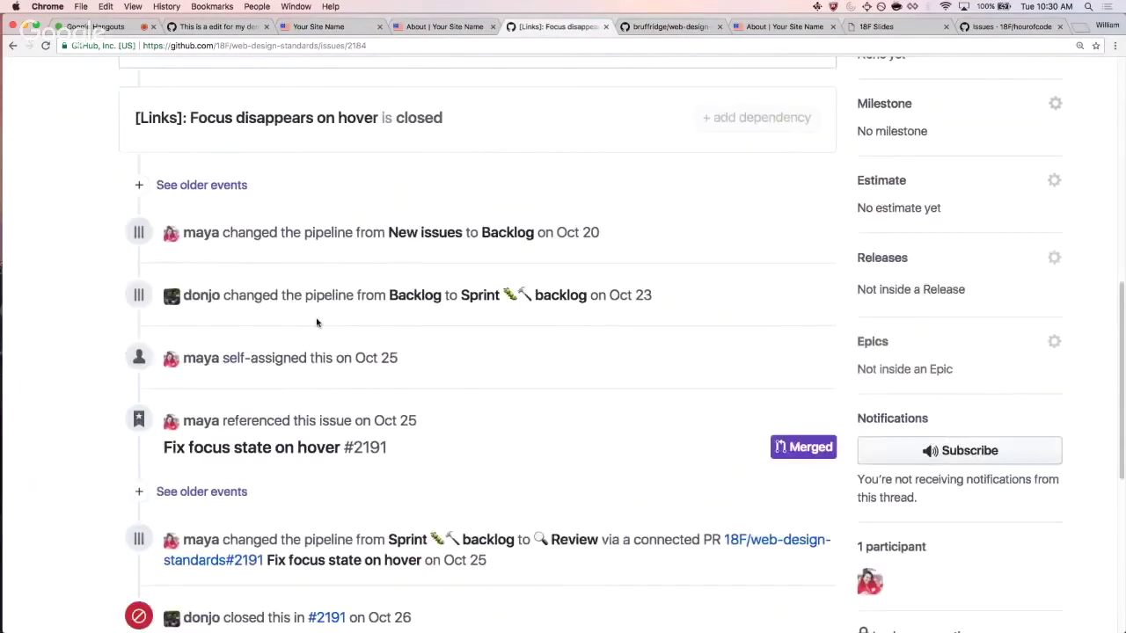
{"action": "scroll", "coordinate": [316, 322], "scroll_direction": "up", "scroll_amount": 1}
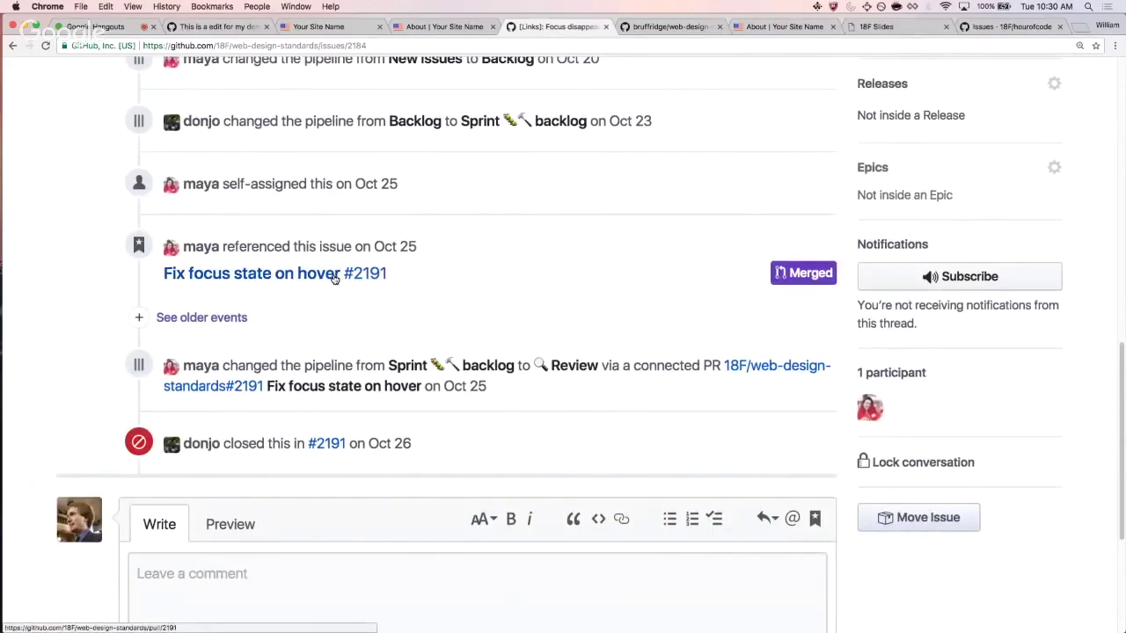
- Open the linked pull request #2191, "Fix focus state on hover", in a separate tab and read its description
{"action": "left_click_drag", "start_coordinate": [158, 275], "coordinate": [606, 25]}
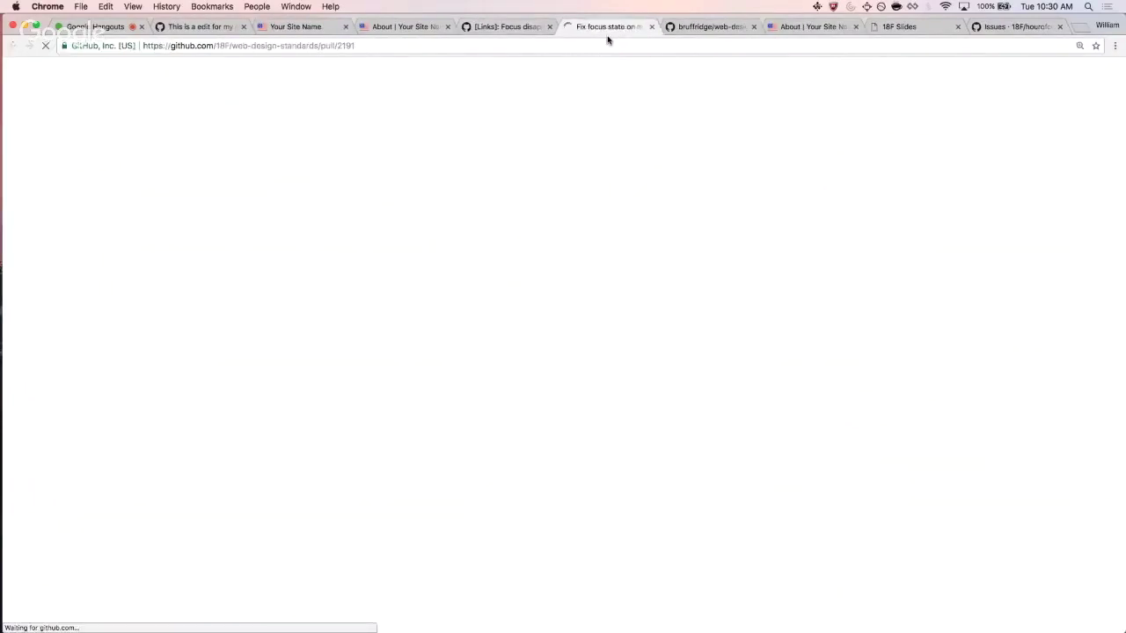
{"action": "scroll", "coordinate": [352, 264], "scroll_direction": "down", "scroll_amount": 3}
{"action": "left_click_drag", "start_coordinate": [145, 273], "coordinate": [290, 272]}
{"action": "left_click", "coordinate": [347, 266]}
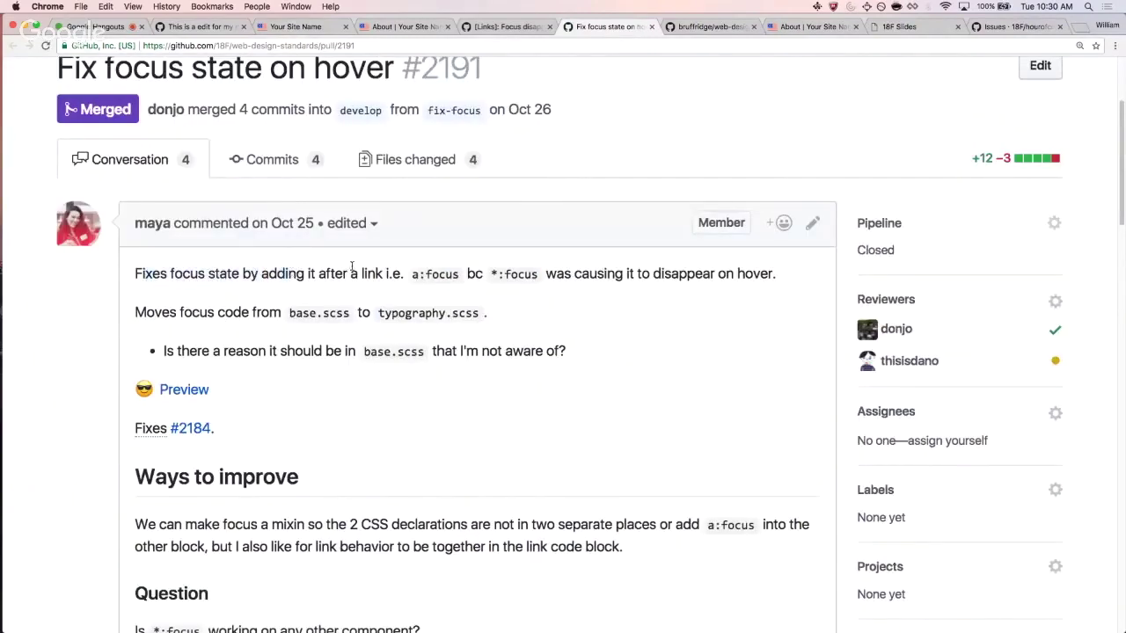
- View the pull request's Preview site in a separate tab, and close it again
{"action": "left_click", "coordinate": [184, 396], "text": "super"}
{"action": "left_click", "coordinate": [634, 29]}
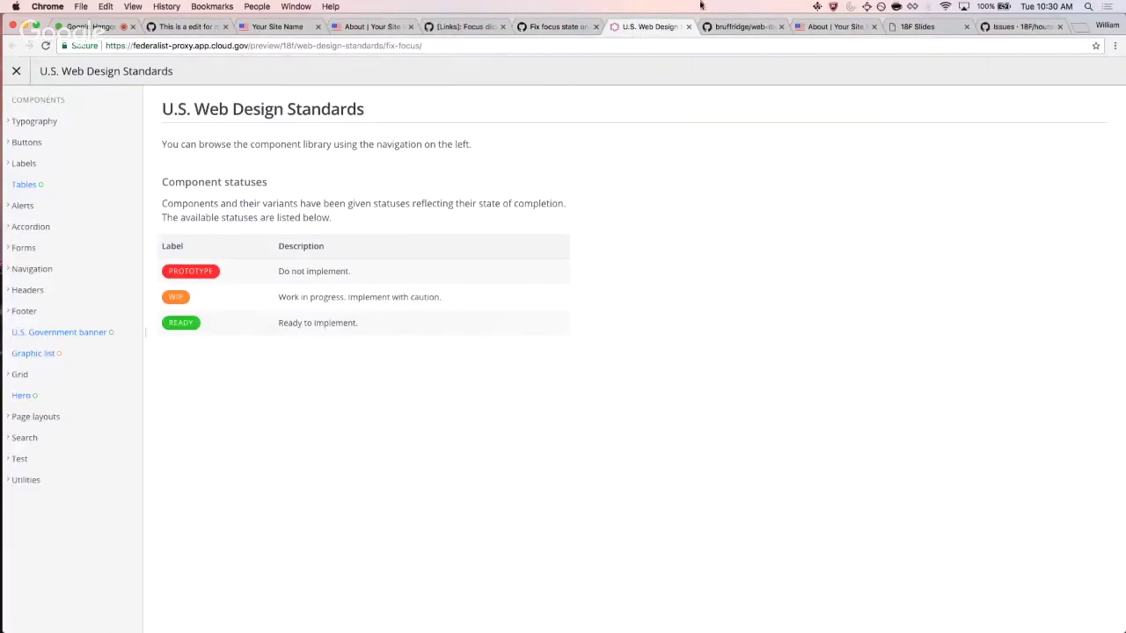
{"action": "key", "text": "super+w"}
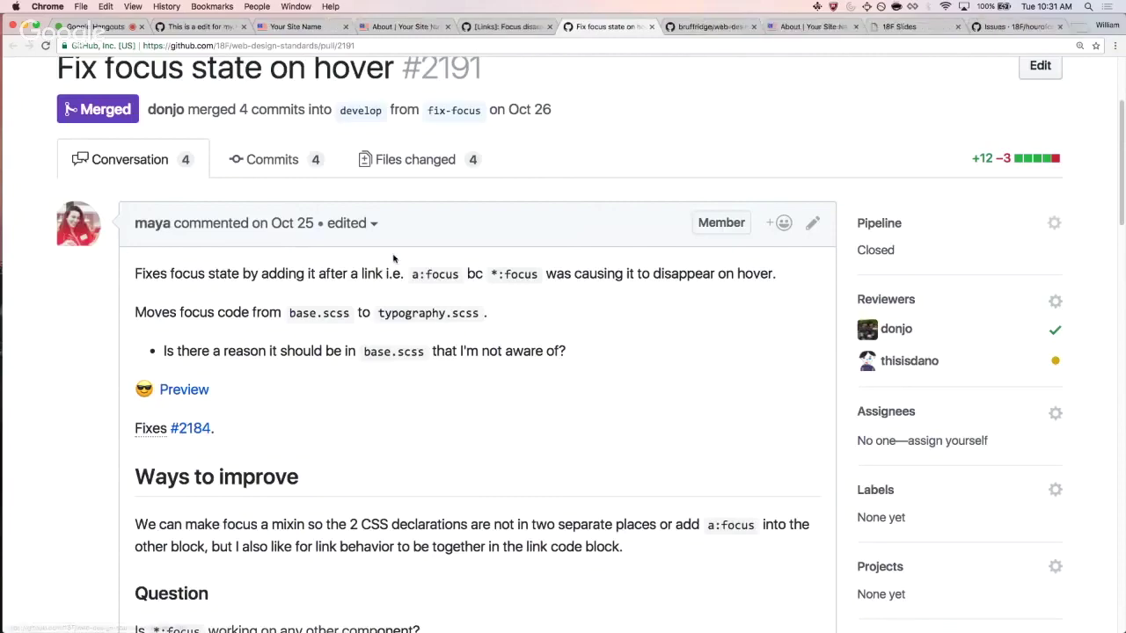
- Review the files changed in pull request #2191 down to uswds.scss, and close the pull request's tab
{"action": "left_click", "coordinate": [410, 173]}
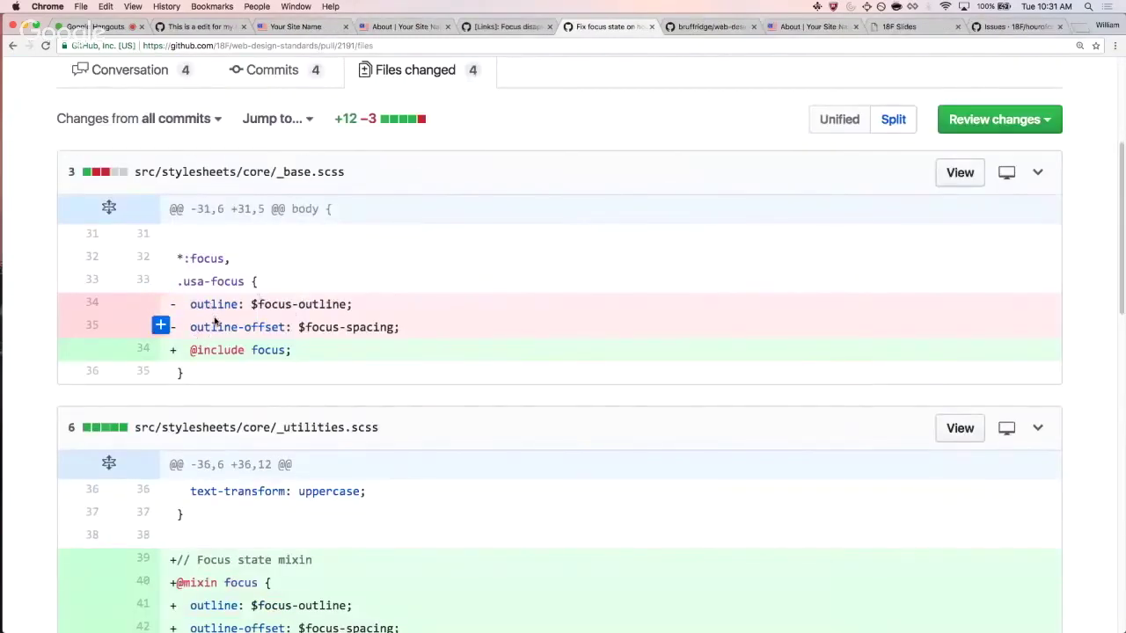
{"action": "scroll", "coordinate": [304, 235], "scroll_direction": "down", "scroll_amount": 2}
{"action": "scroll", "coordinate": [304, 236], "scroll_direction": "down", "scroll_amount": 2}
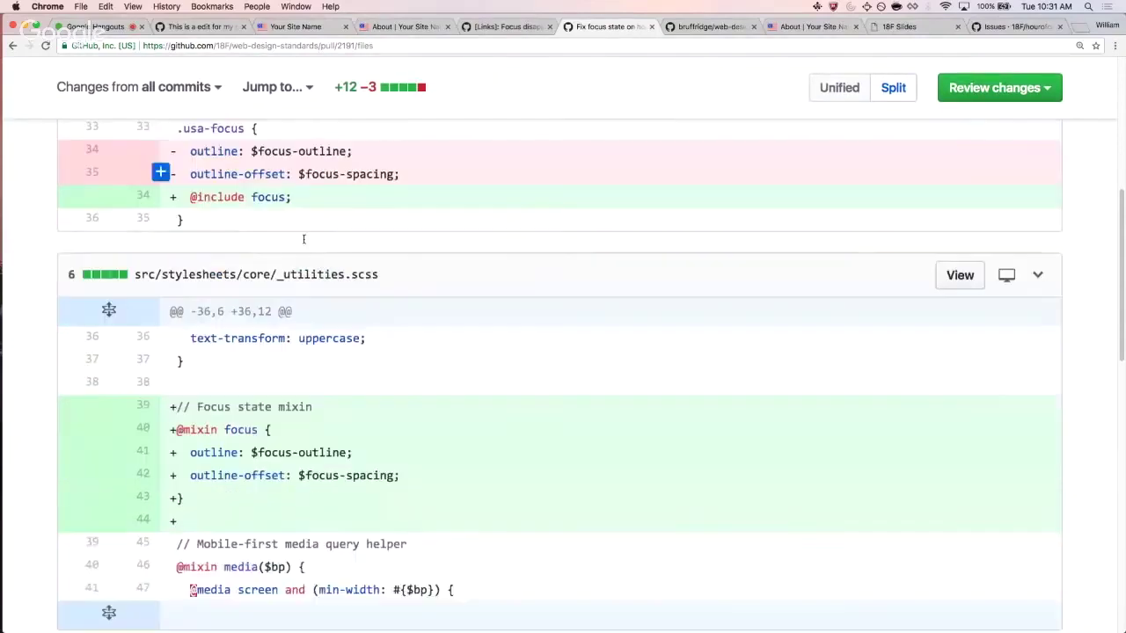
{"action": "scroll", "coordinate": [305, 242], "scroll_direction": "down", "scroll_amount": 10}
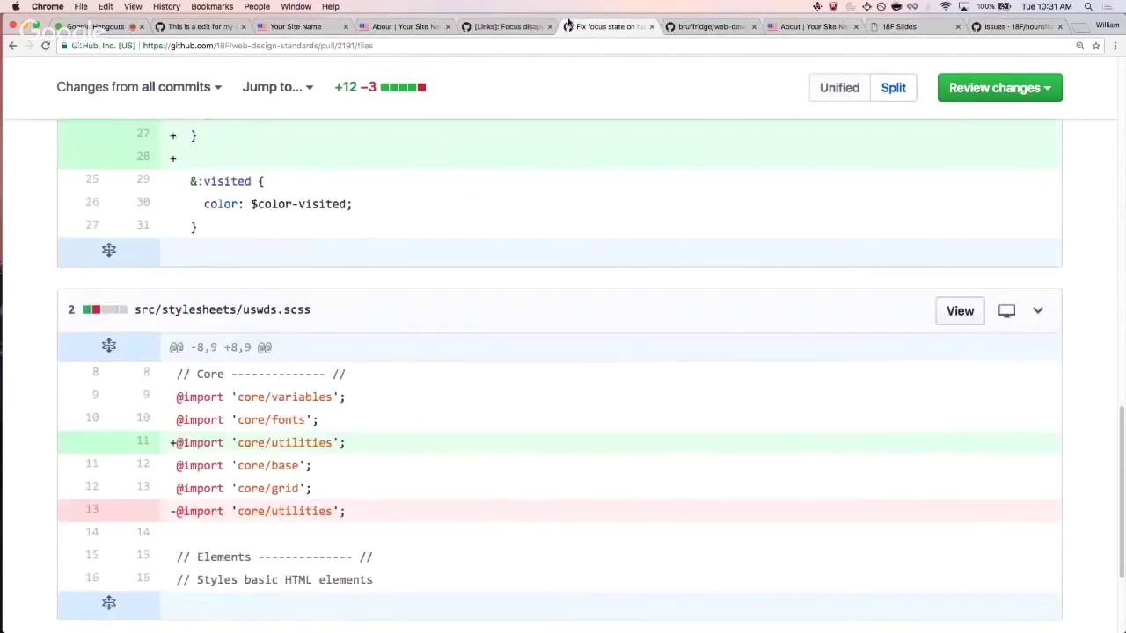
{"action": "left_click", "coordinate": [652, 26]}
- Look back over closed issue #2184 from its event history up to its title
{"action": "scroll", "coordinate": [487, 144], "scroll_direction": "up", "scroll_amount": 1}
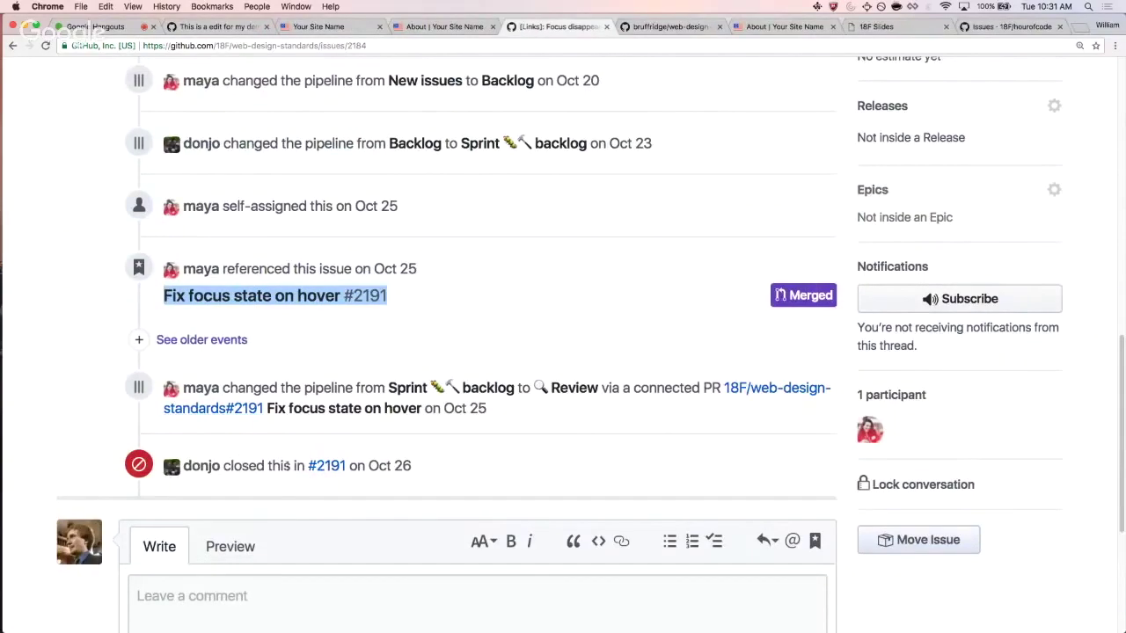
{"action": "scroll", "coordinate": [290, 467], "scroll_direction": "up", "scroll_amount": 10}
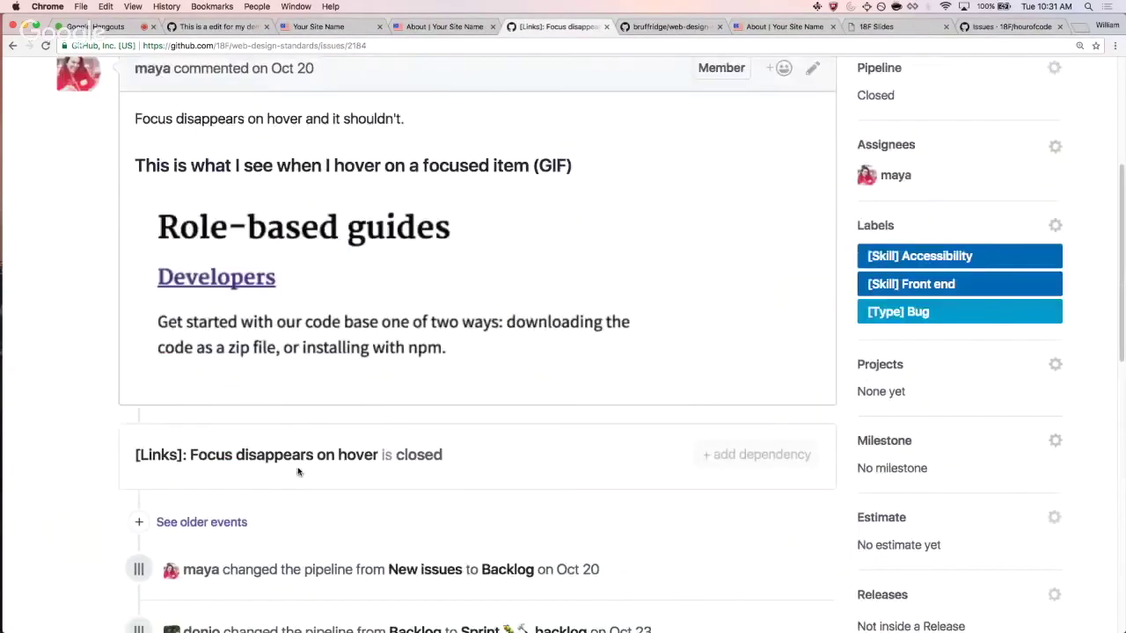
{"action": "scroll", "coordinate": [296, 464], "scroll_direction": "up", "scroll_amount": 1}
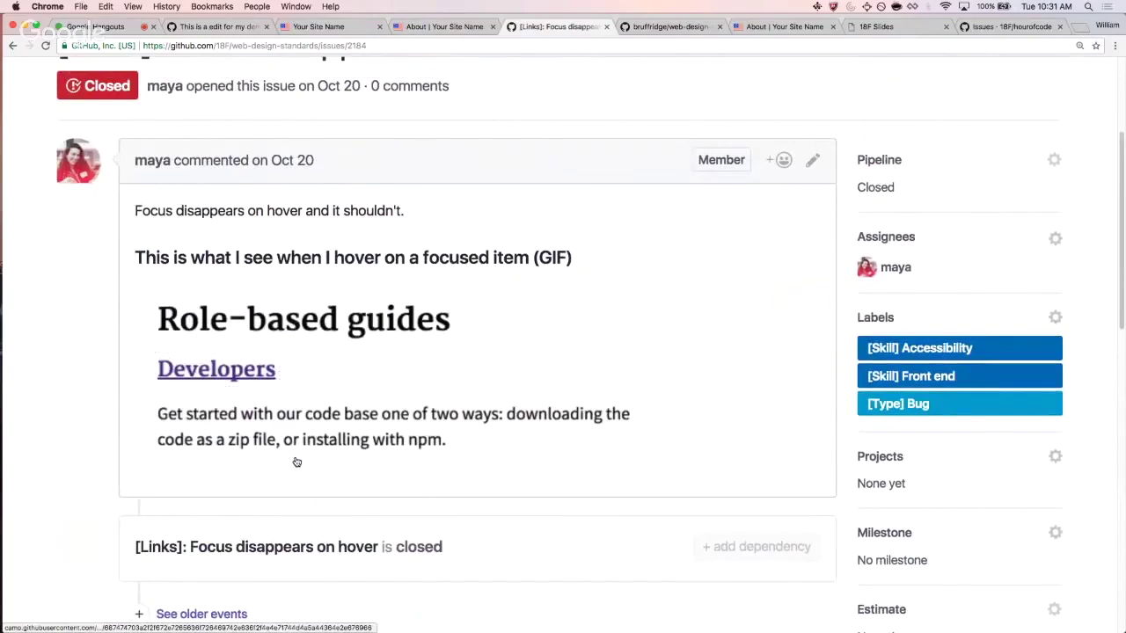
{"action": "scroll", "coordinate": [296, 462], "scroll_direction": "up", "scroll_amount": 4}
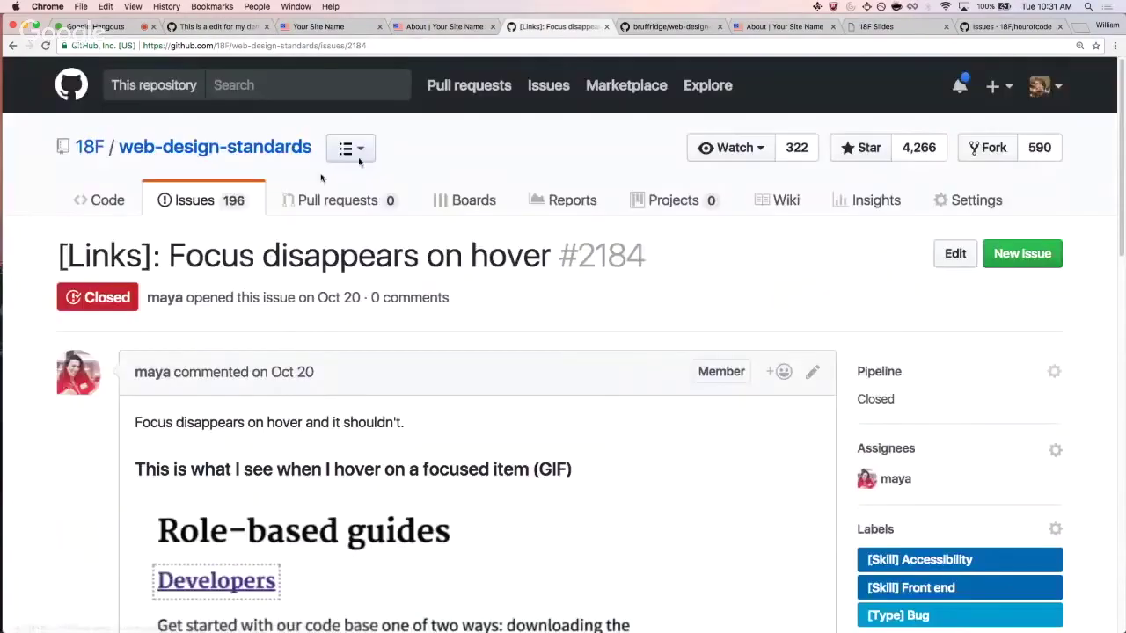
- Switch back to the hourofcode repository, refresh its issues list, and look over the newest issues
{"action": "left_click", "coordinate": [1011, 26]}
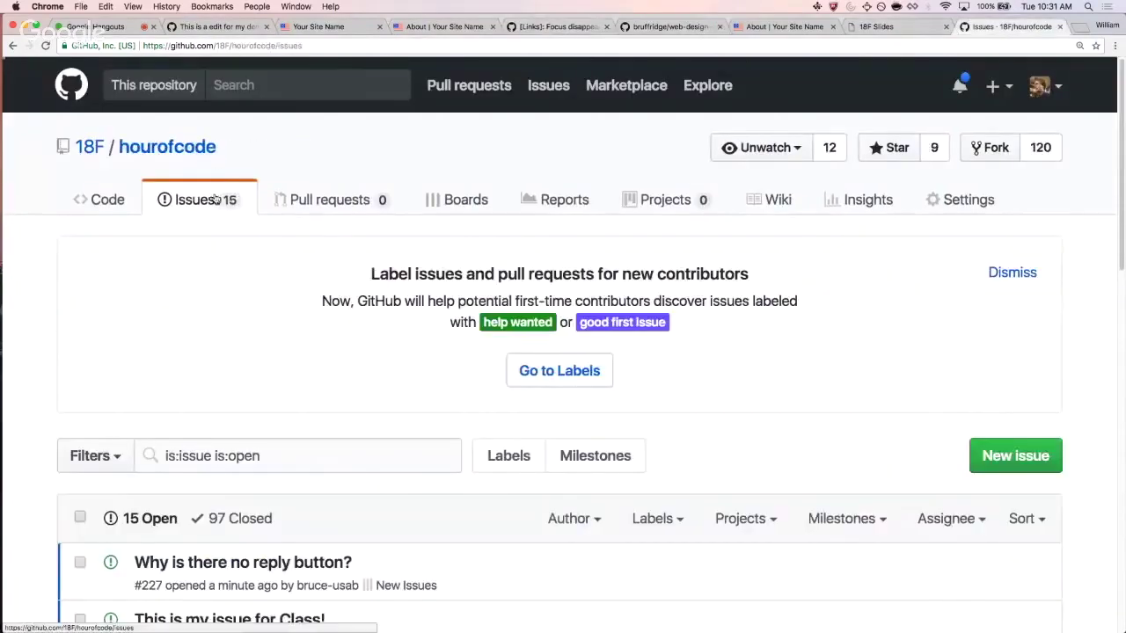
{"action": "left_click", "coordinate": [214, 200]}
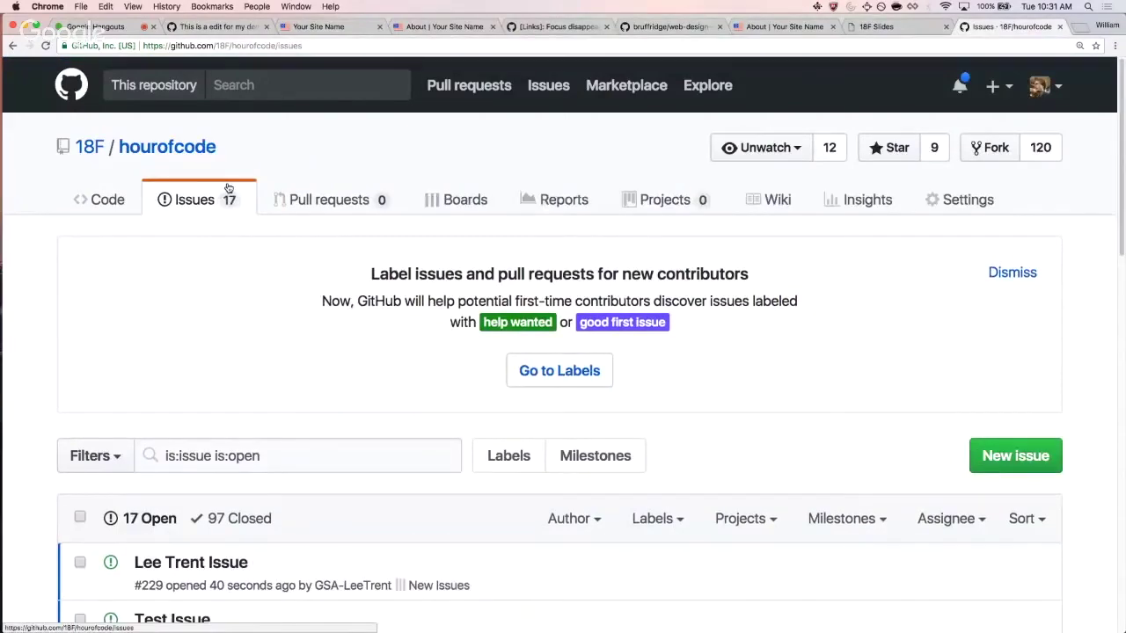
{"action": "scroll", "coordinate": [243, 253], "scroll_direction": "down", "scroll_amount": 5}
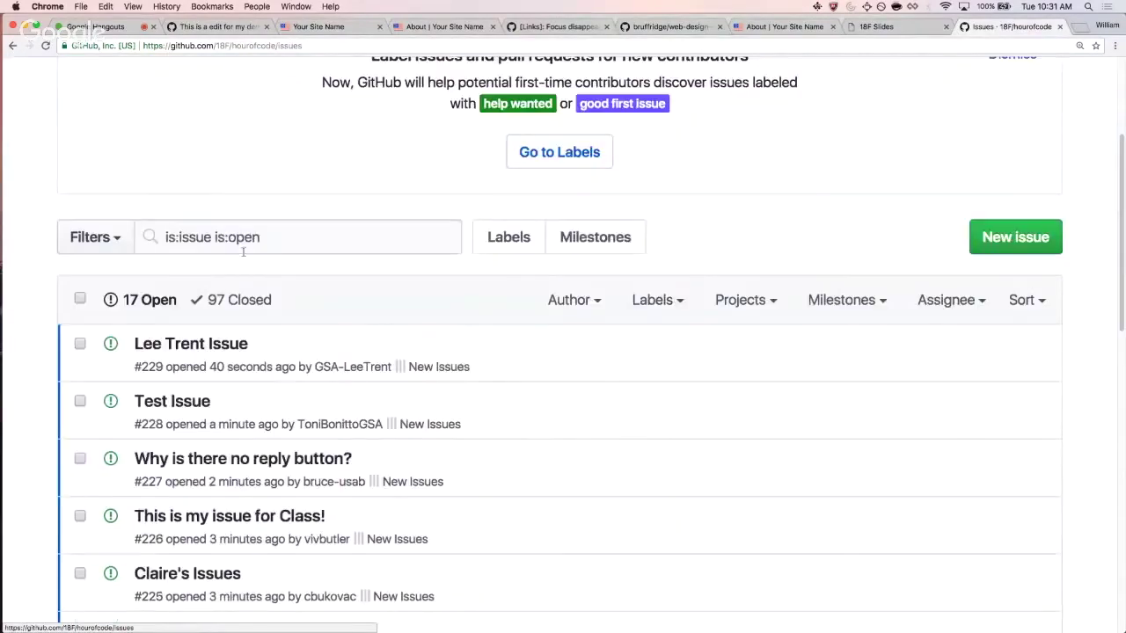
- Open issue #228, "Test Issue", read its Markdown-formatted description, and return to the issues list
{"action": "left_click", "coordinate": [187, 401]}
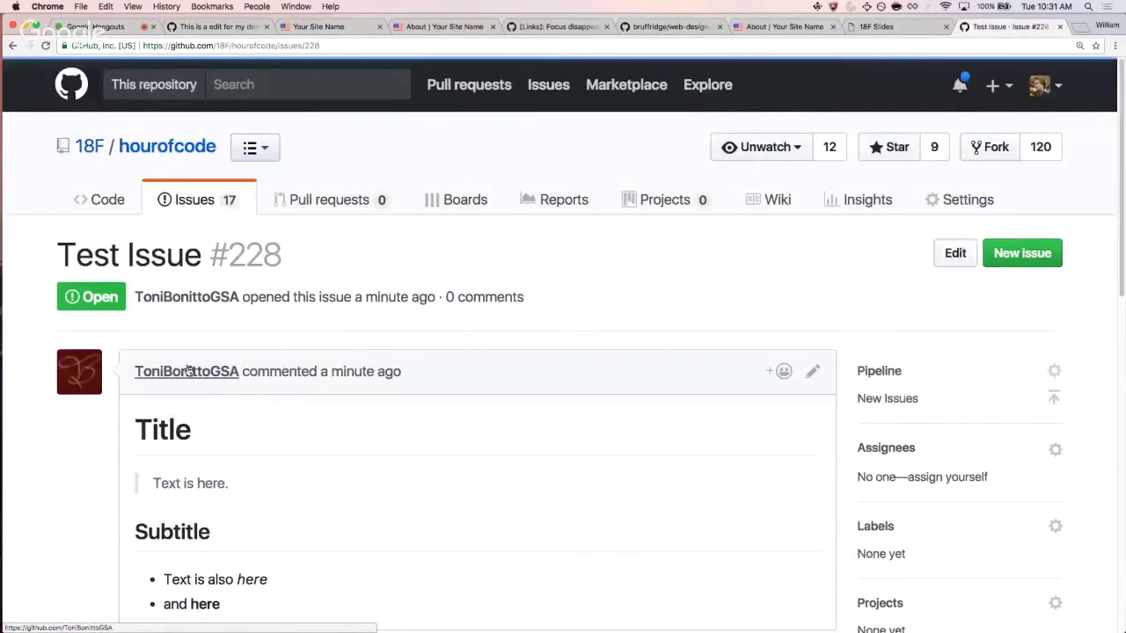
{"action": "scroll", "coordinate": [187, 371], "scroll_direction": "down", "scroll_amount": 5}
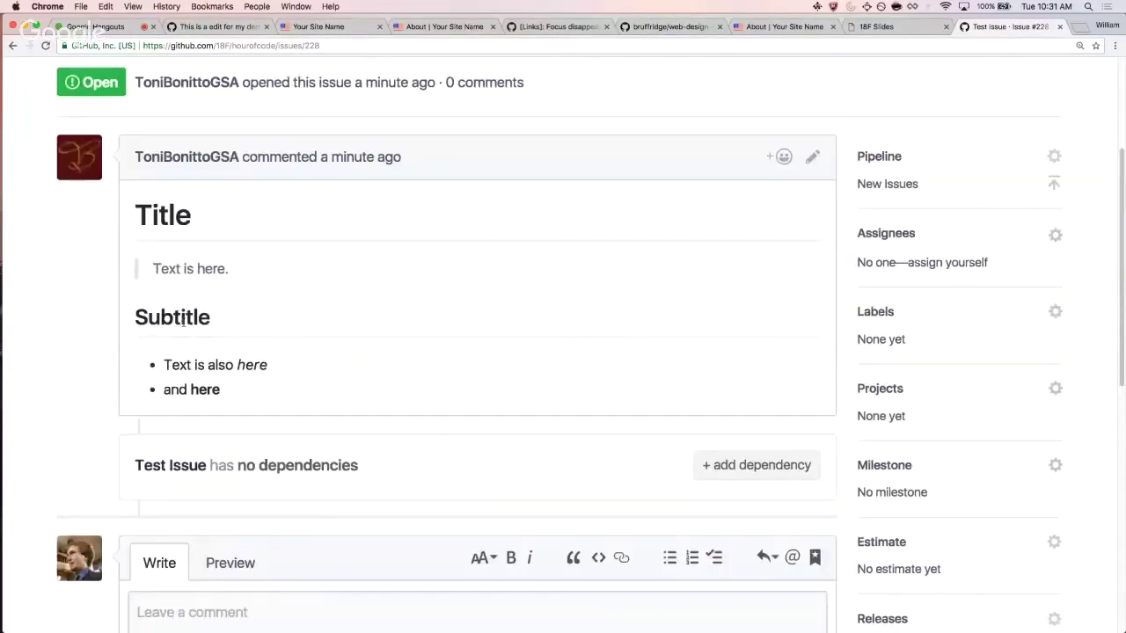
{"action": "left_click", "coordinate": [13, 45]}
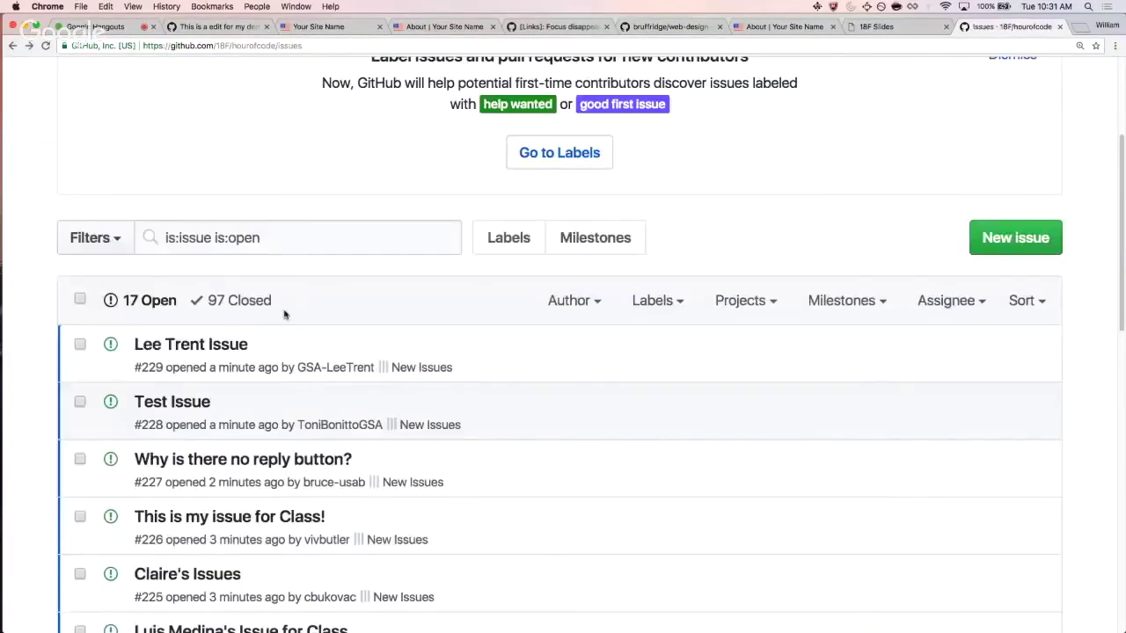